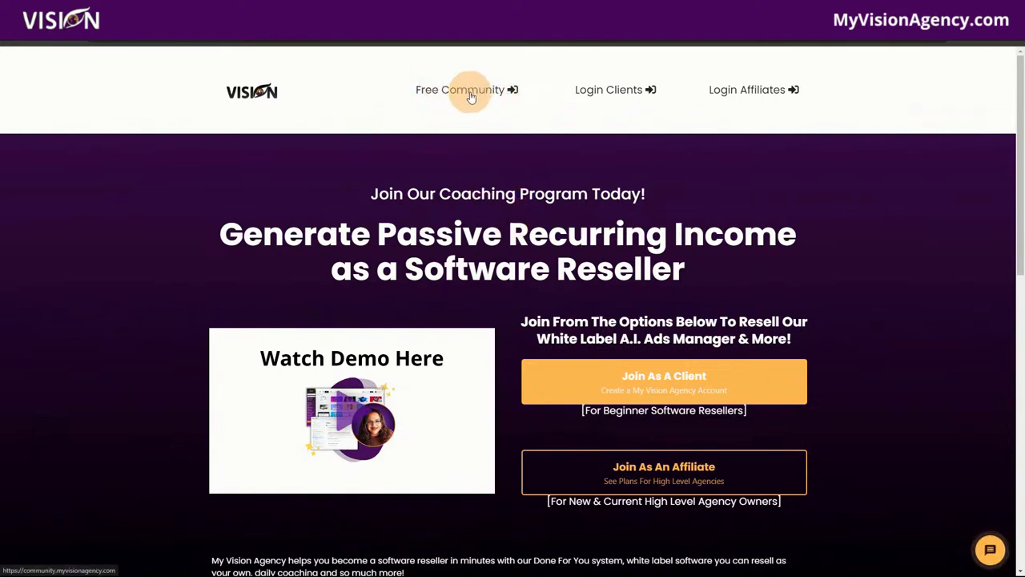
Switch to the browser tab with the Reputation Overview dashboard (zero reviews, invites goal 20)
click(116, 27)
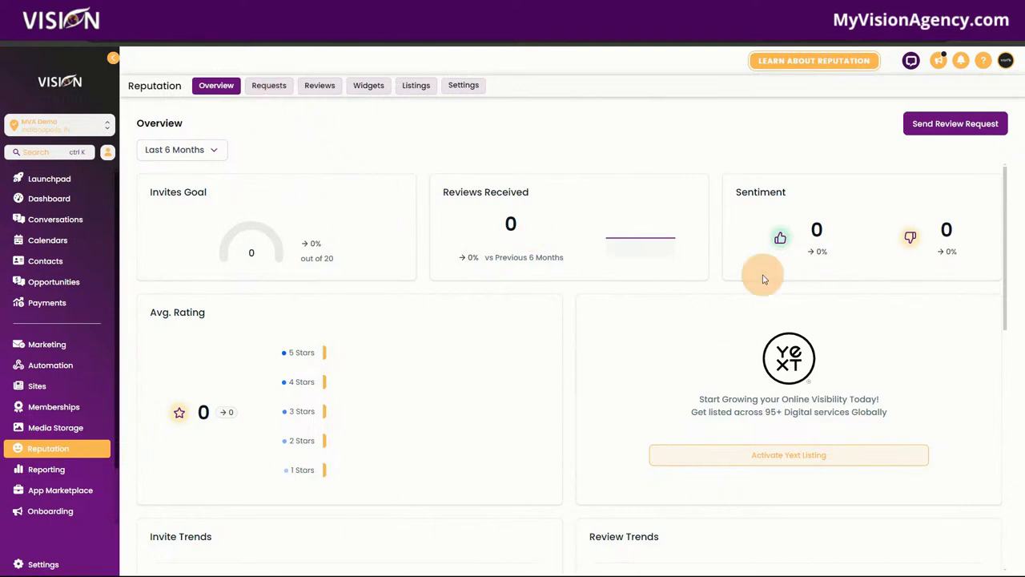
Scroll the Reputation Overview, then visit the Requests, Reviews, Widgets, Listings and Settings pages
scroll(757, 422, down, 4)
scroll(700, 428, down, 4)
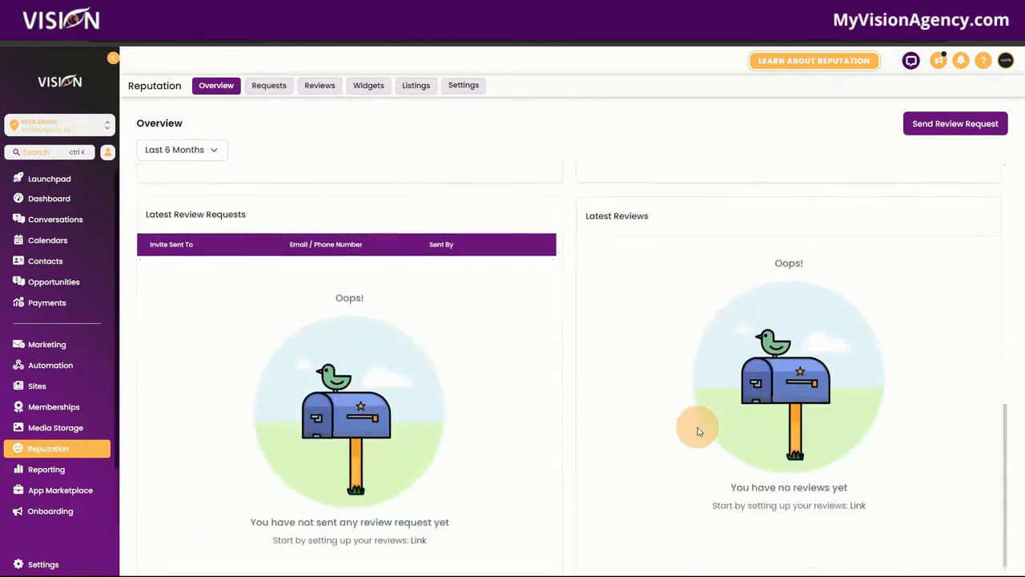
scroll(294, 225, up, 5)
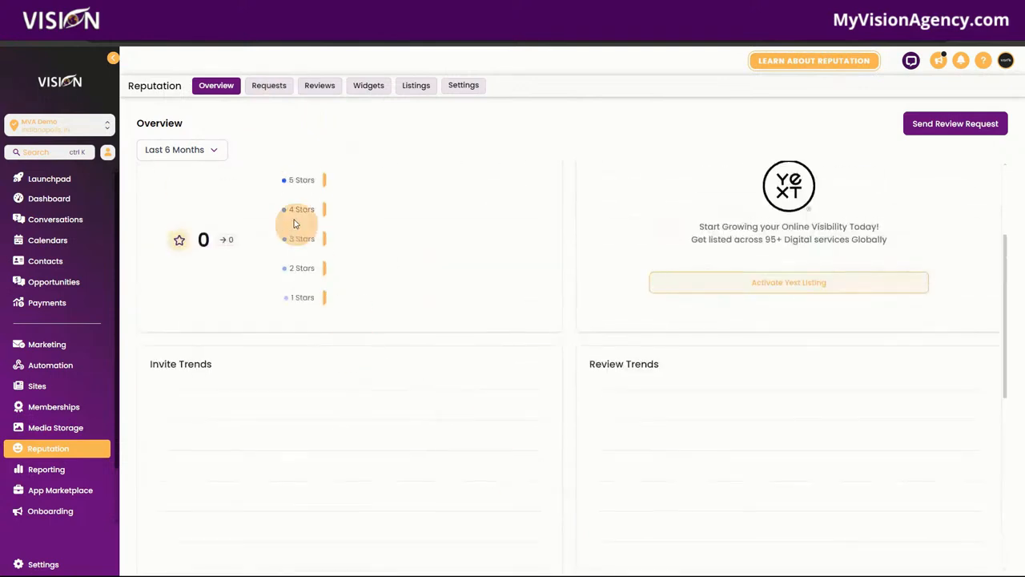
click(273, 89)
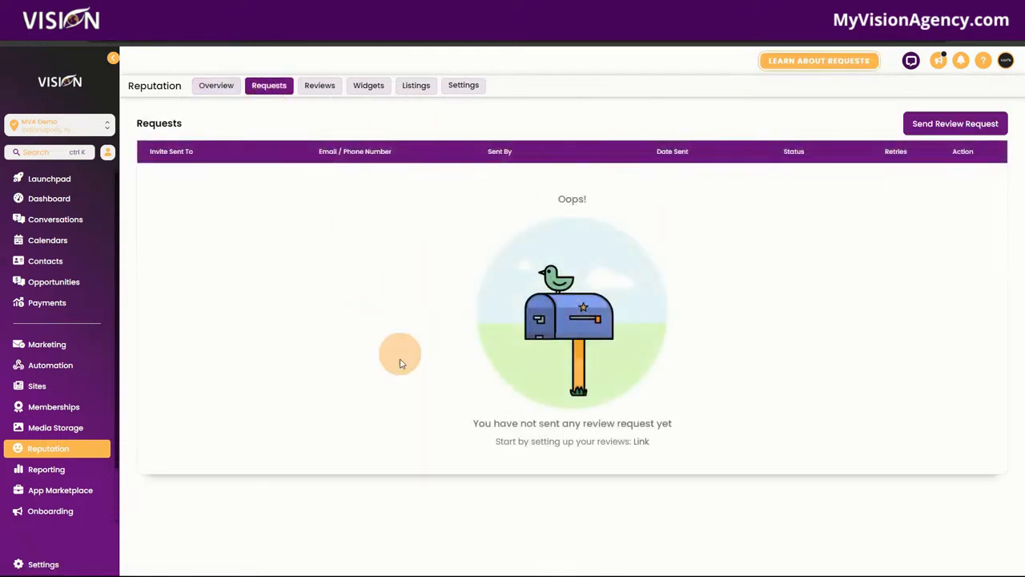
click(320, 86)
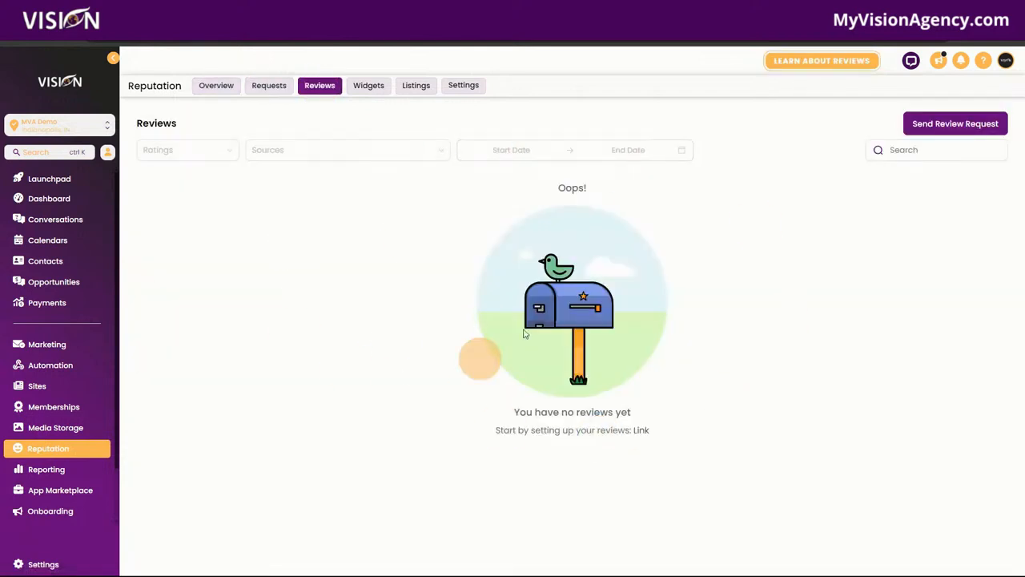
click(373, 85)
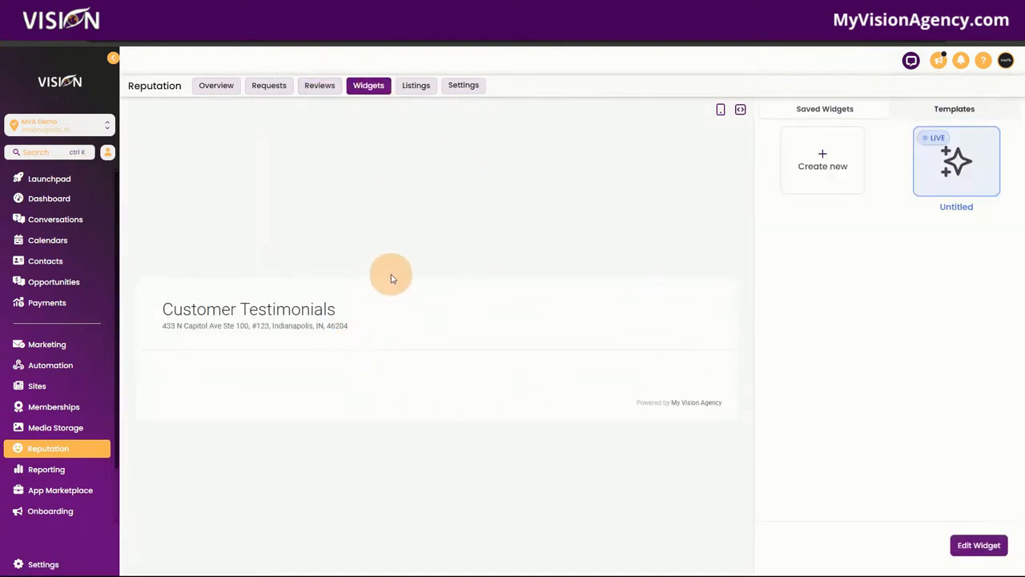
click(417, 88)
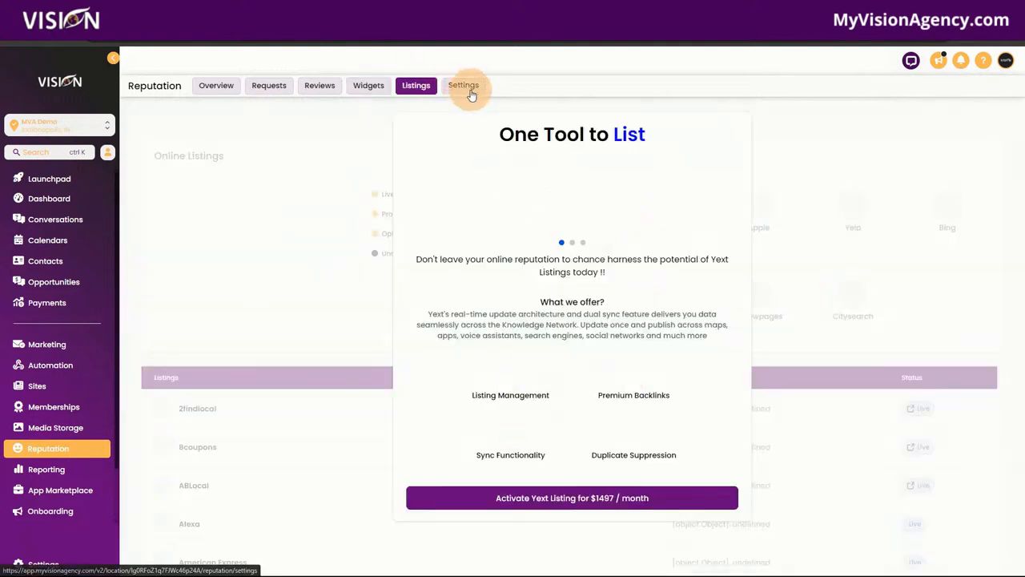
click(469, 89)
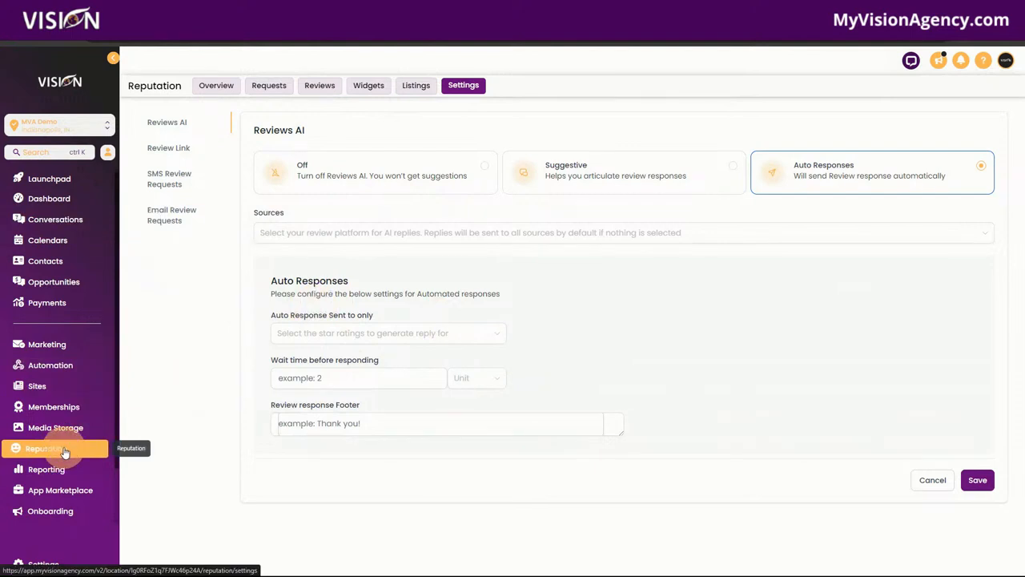
Preview and close the Send Review Request form, then start a new workflow under Automation
click(228, 86)
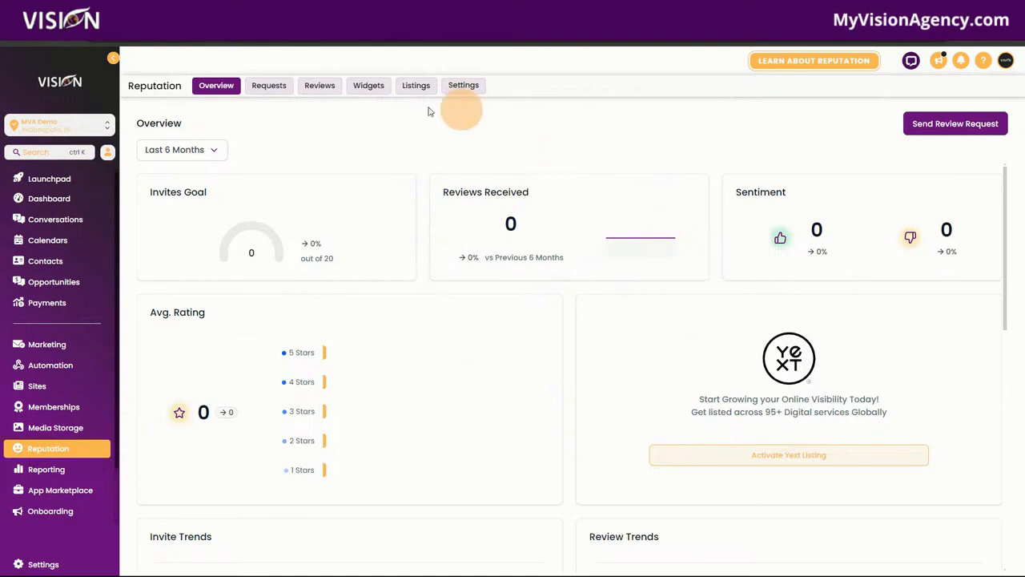
click(916, 124)
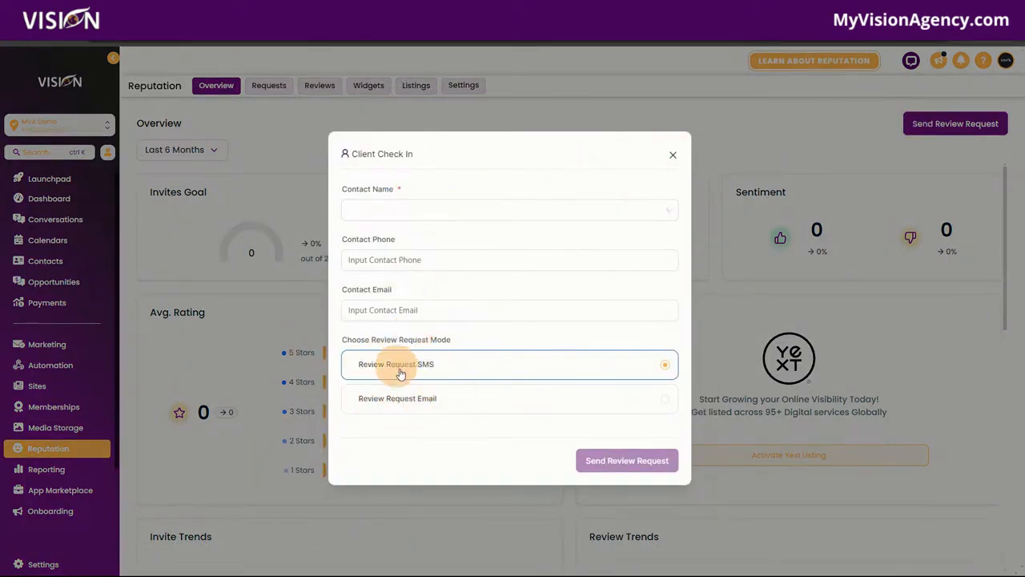
click(673, 155)
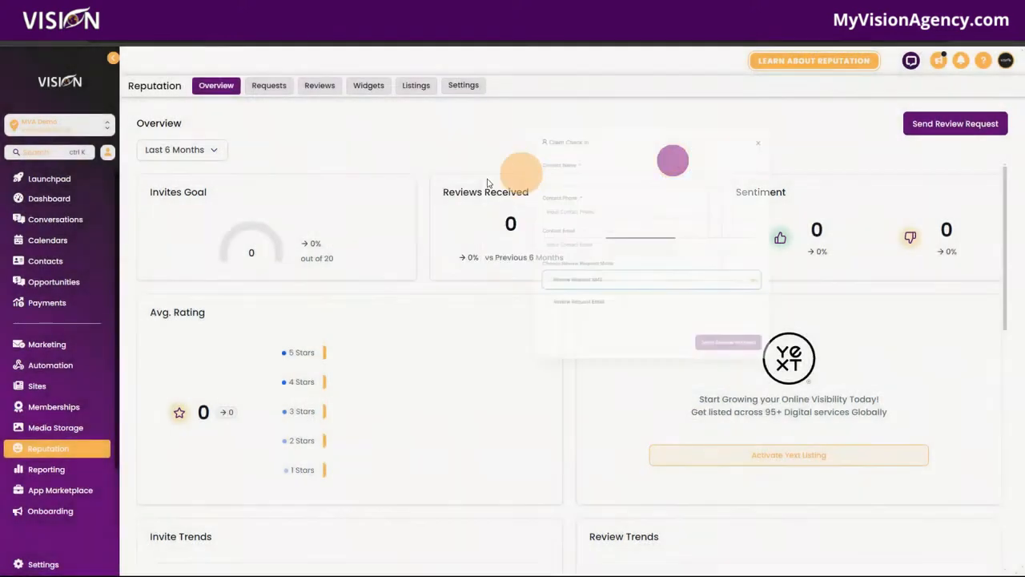
click(58, 367)
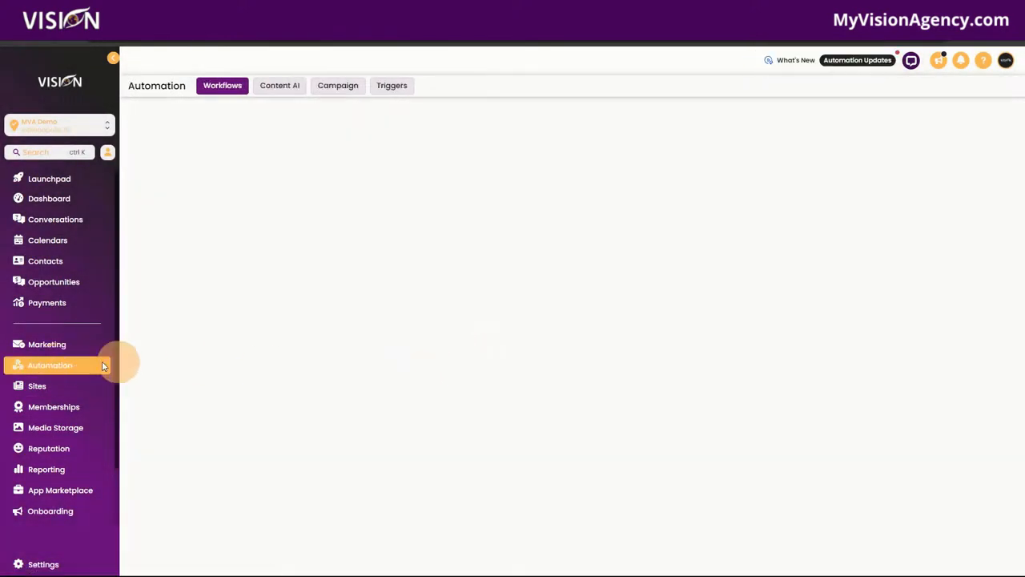
click(847, 121)
Start a blank workflow, preview the Send Review Request action's review types, and discard it
click(861, 168)
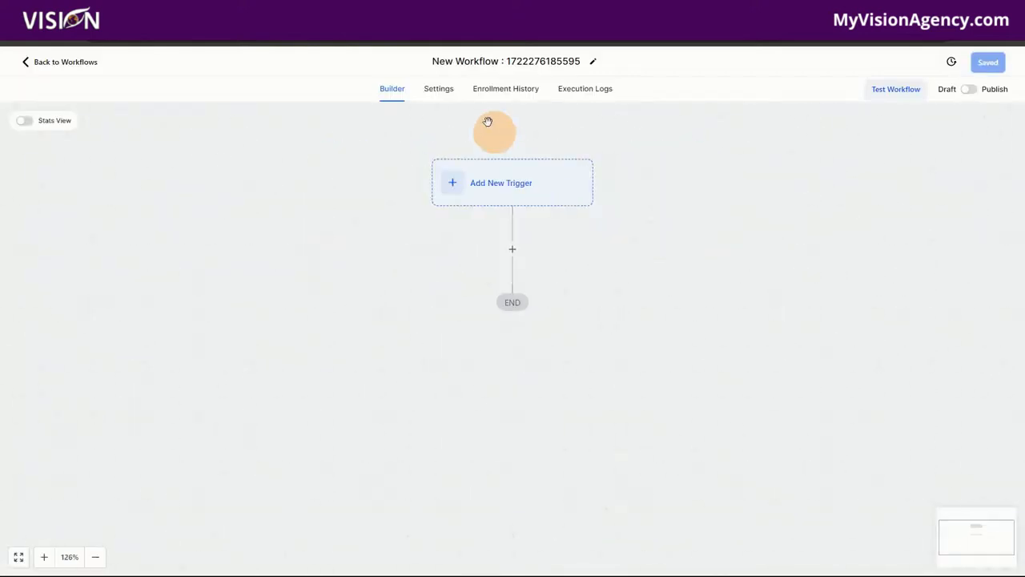
click(512, 210)
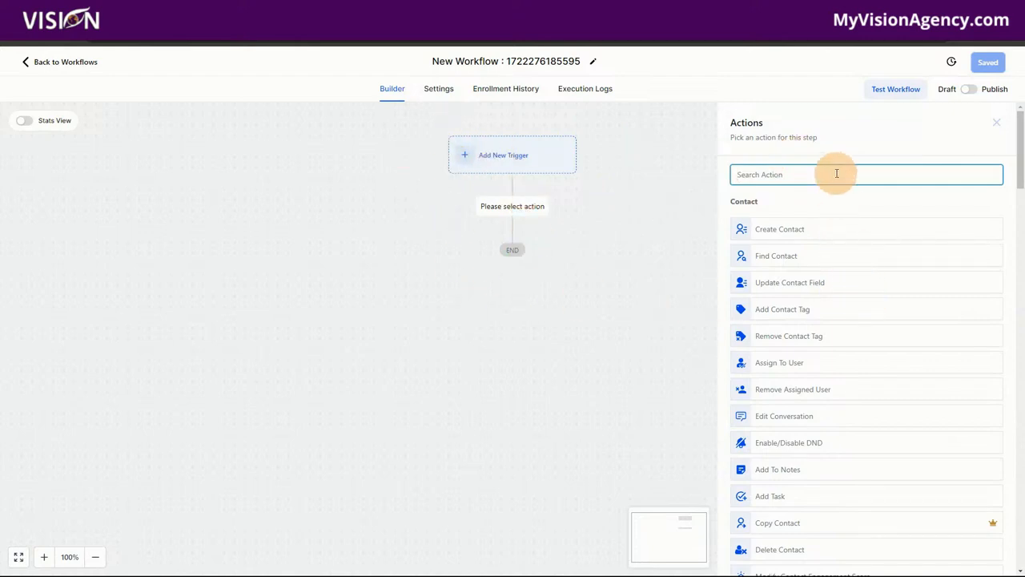
text(re)
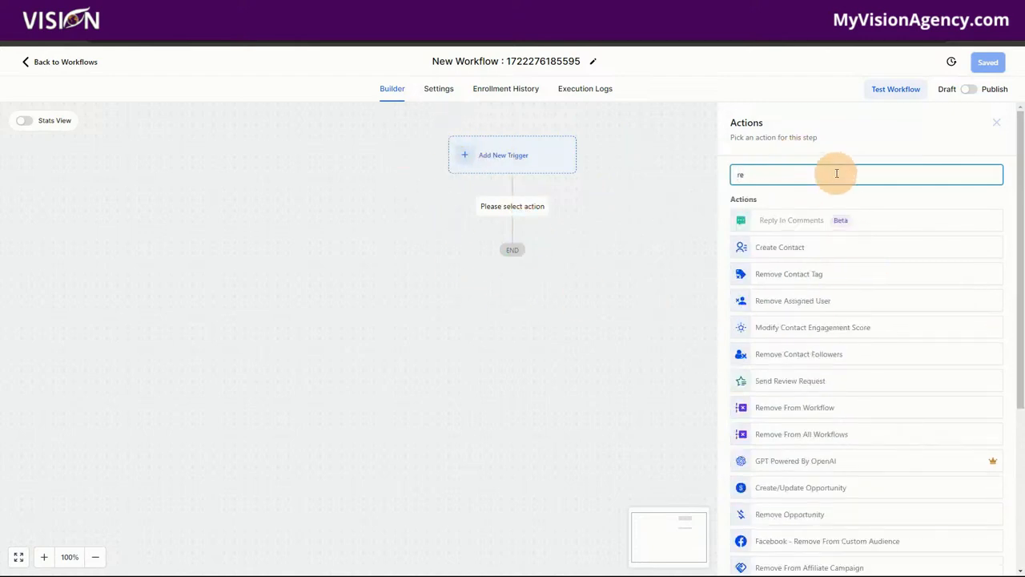
text(vi)
click(794, 220)
click(762, 243)
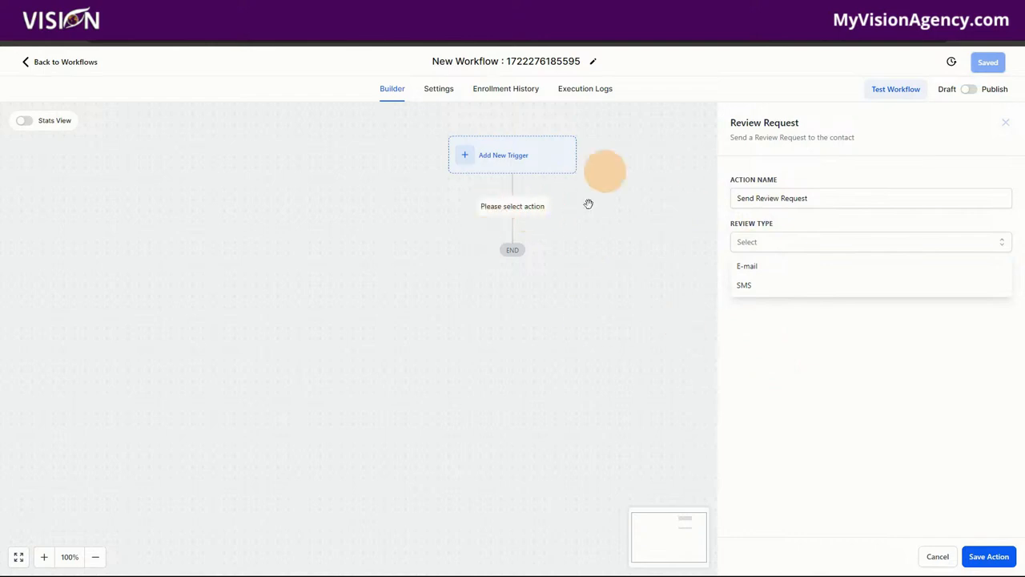
click(933, 554)
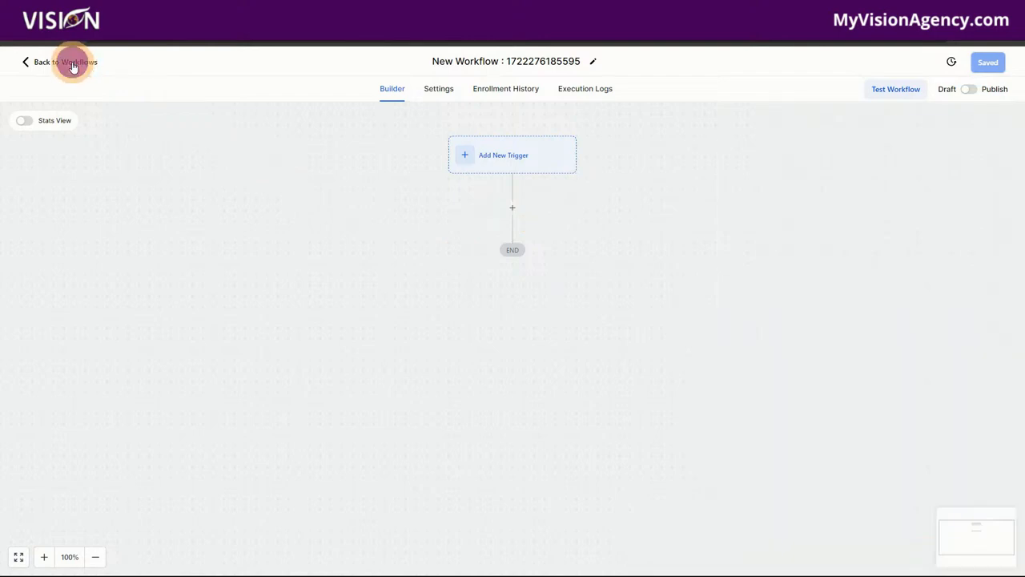
click(72, 65)
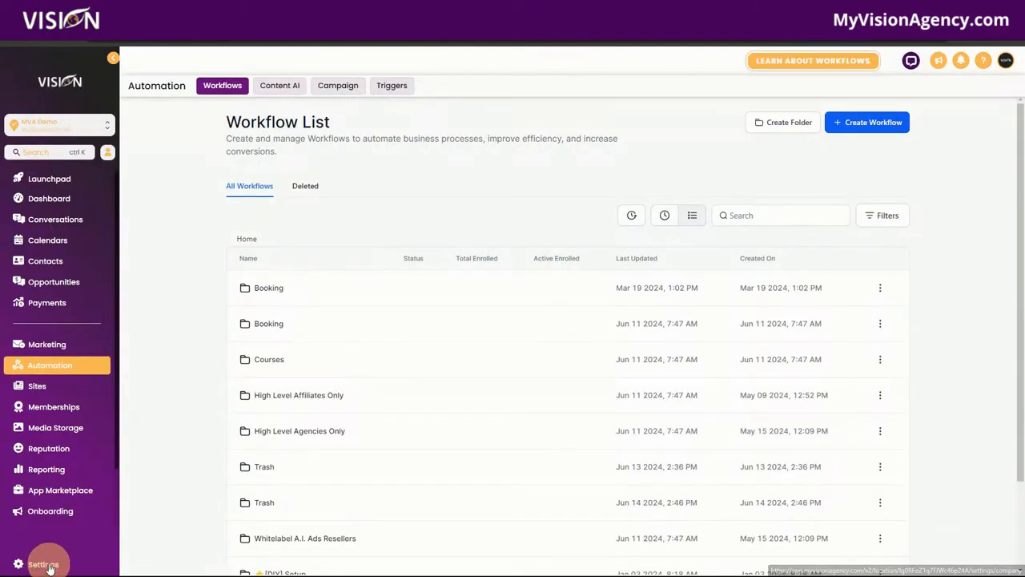
In Settings > Tags, create a new tag named 'Review Sent'
click(44, 564)
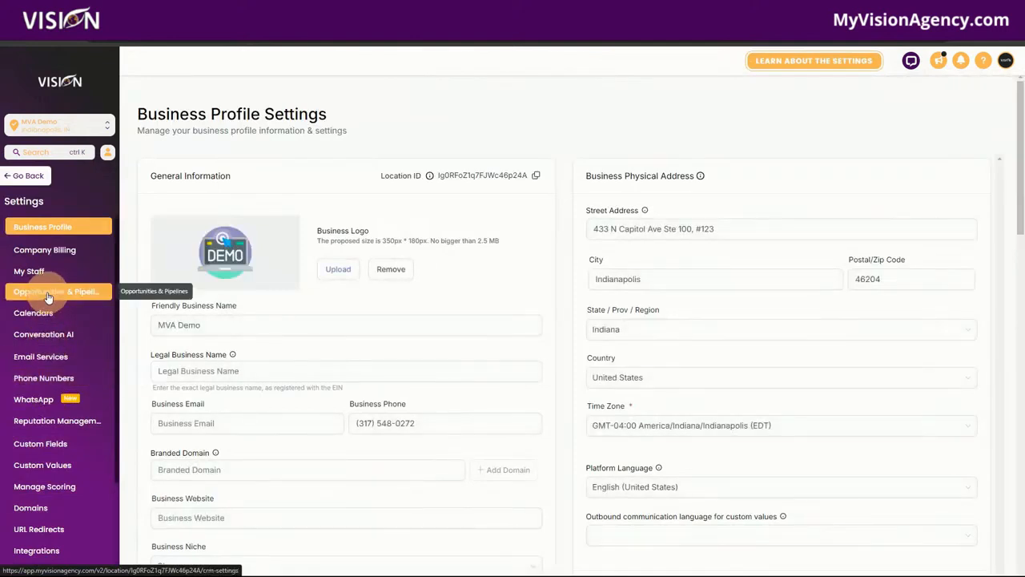
scroll(50, 409, down, 2)
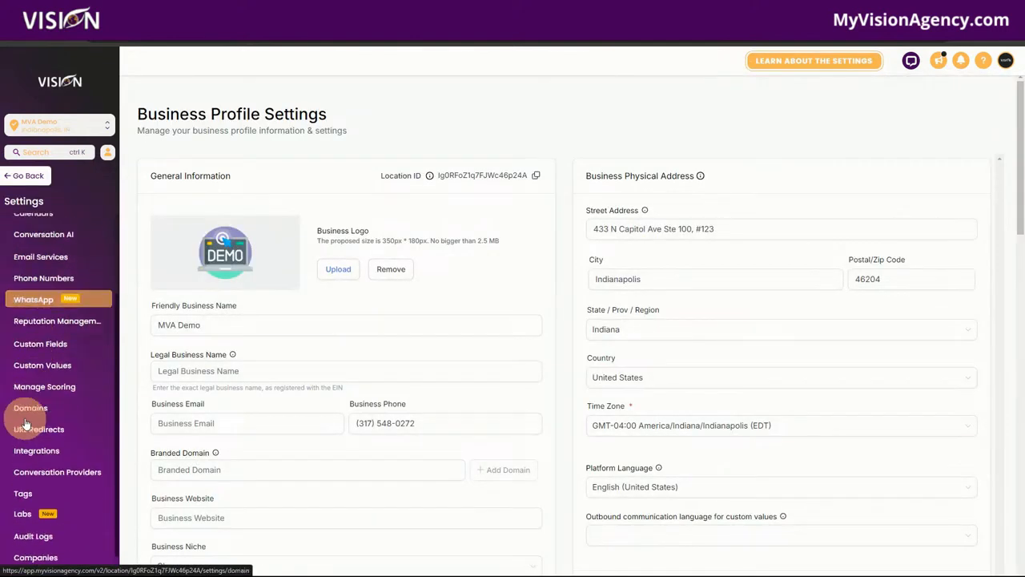
click(69, 497)
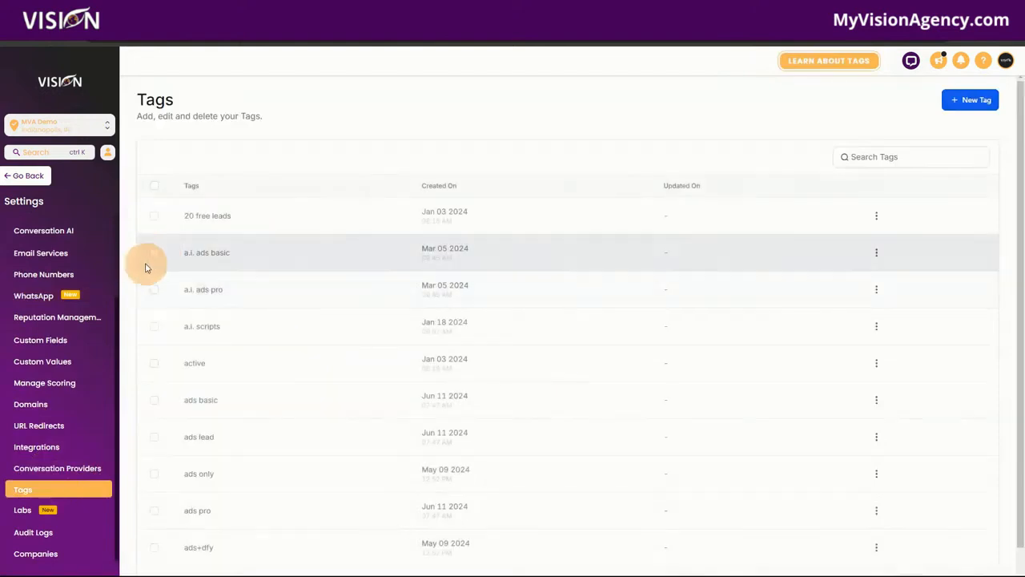
click(969, 100)
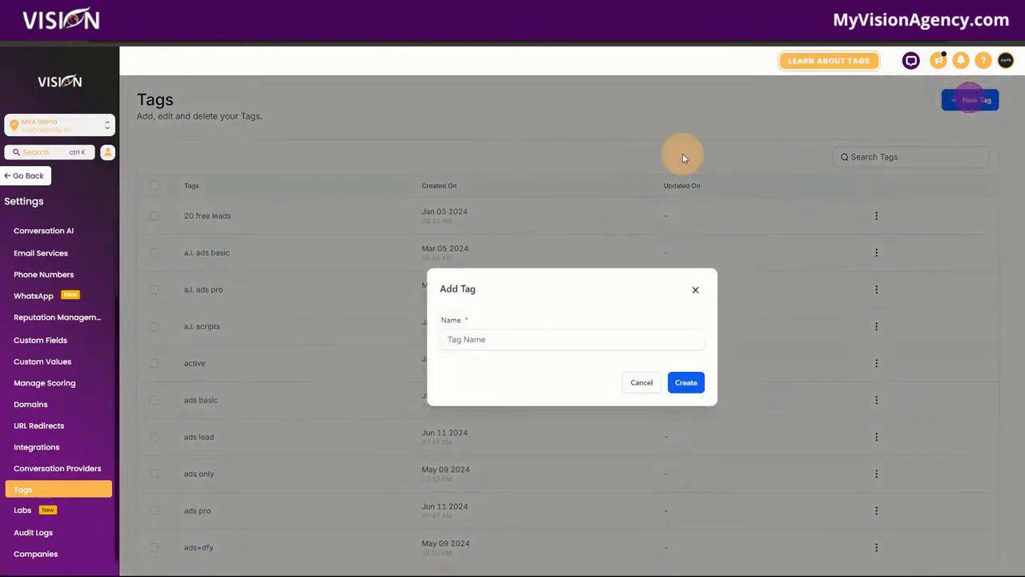
click(479, 339)
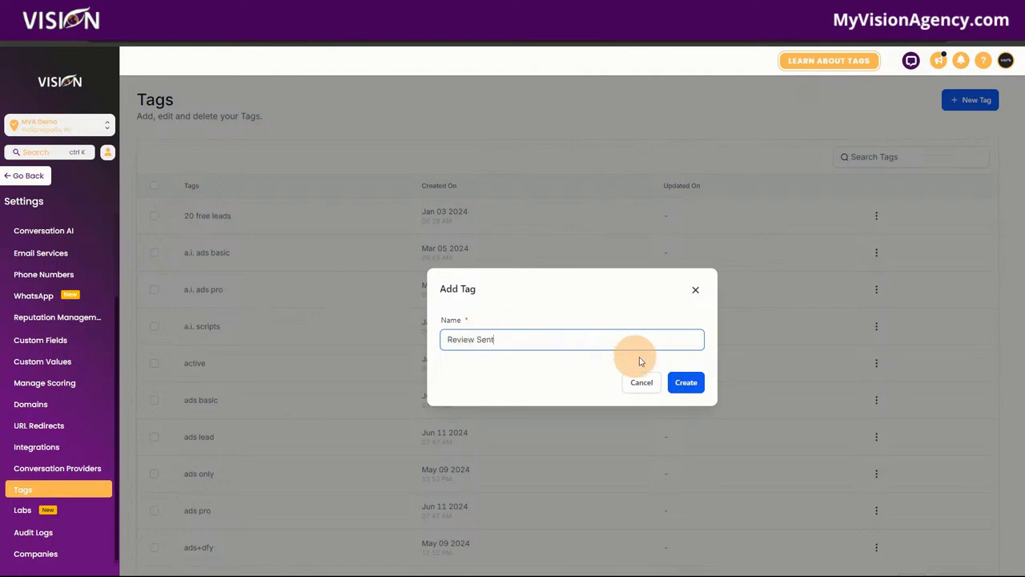
click(684, 382)
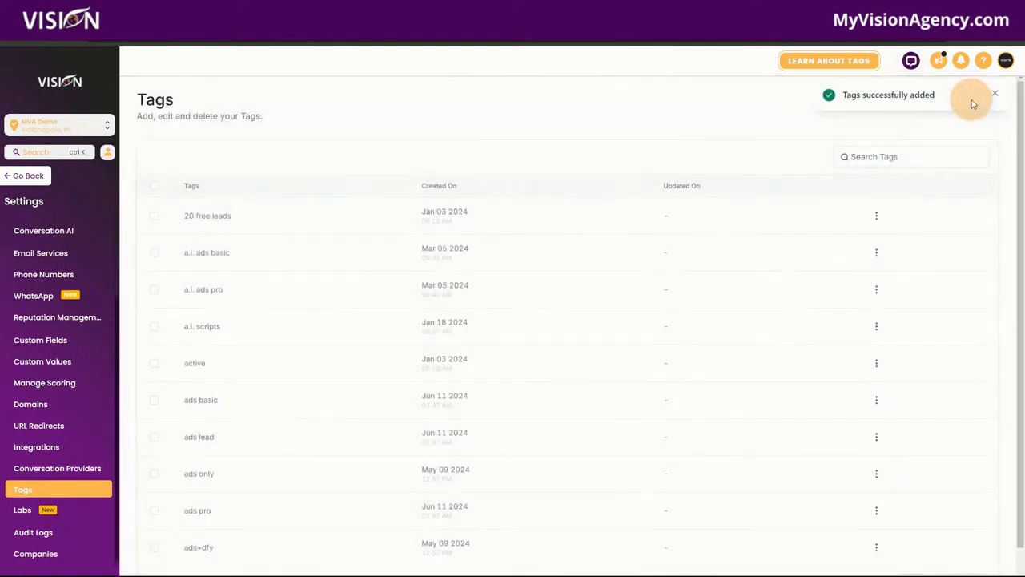
click(995, 93)
Create a second tag named 'Review Received', then leave Settings
click(971, 100)
click(488, 339)
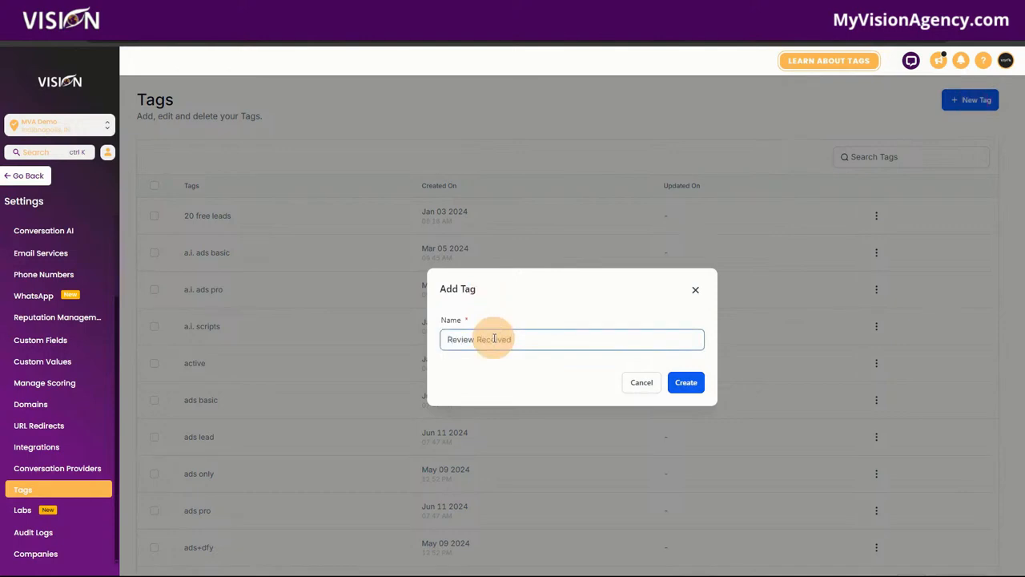
click(686, 382)
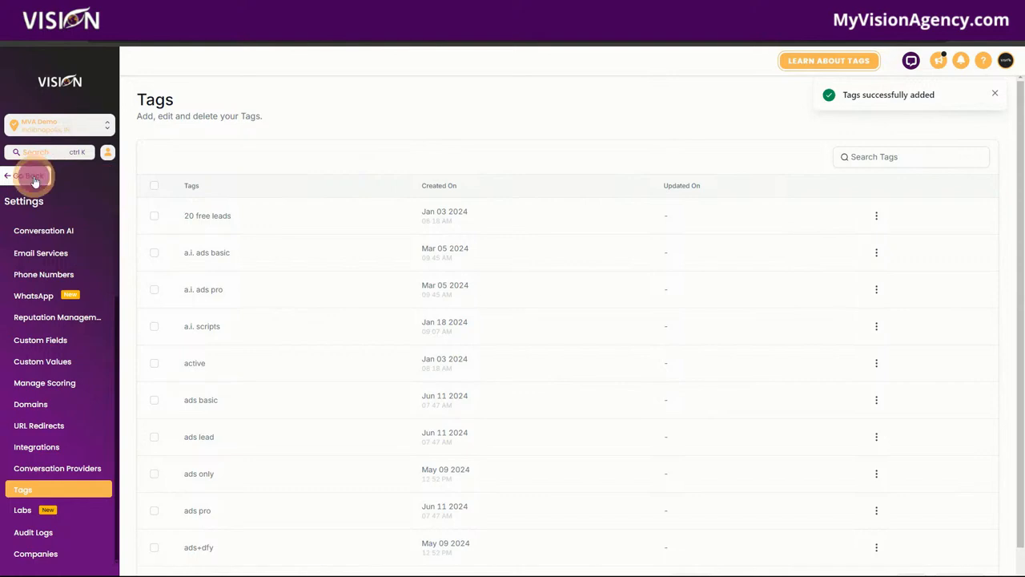
click(35, 179)
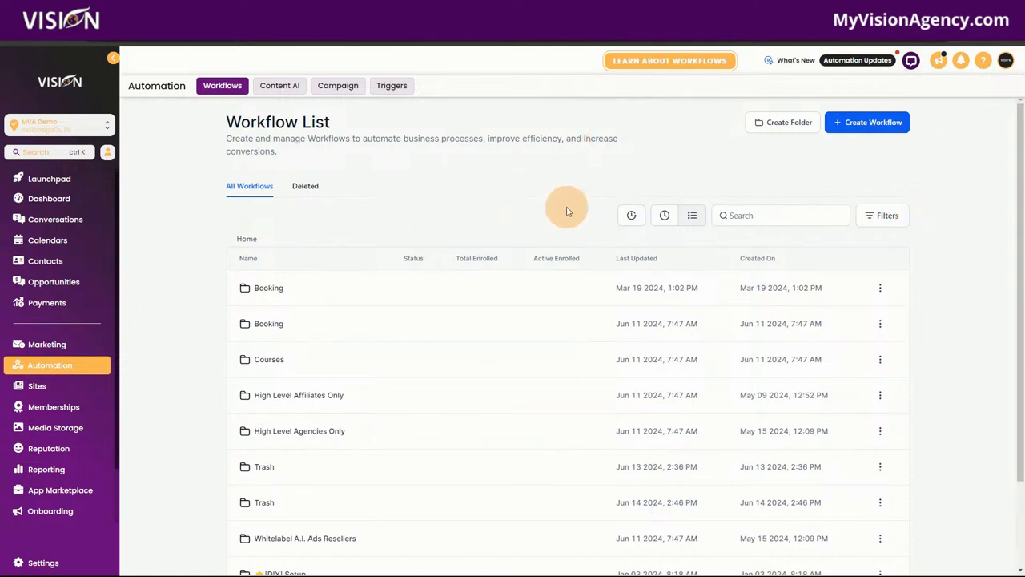
Create a new workflow from scratch and rename it 'Review Tags'
click(862, 134)
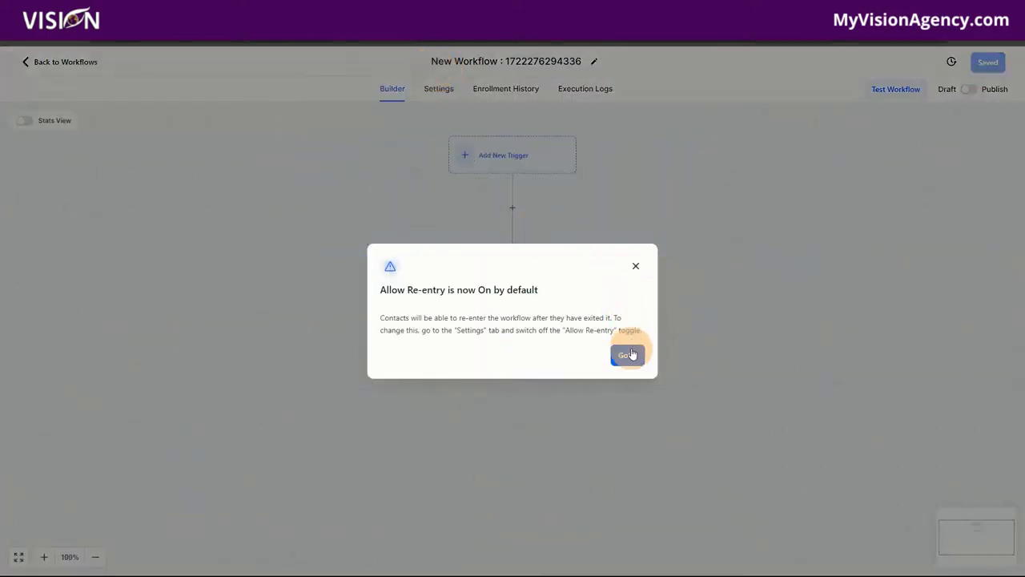
click(630, 351)
click(628, 355)
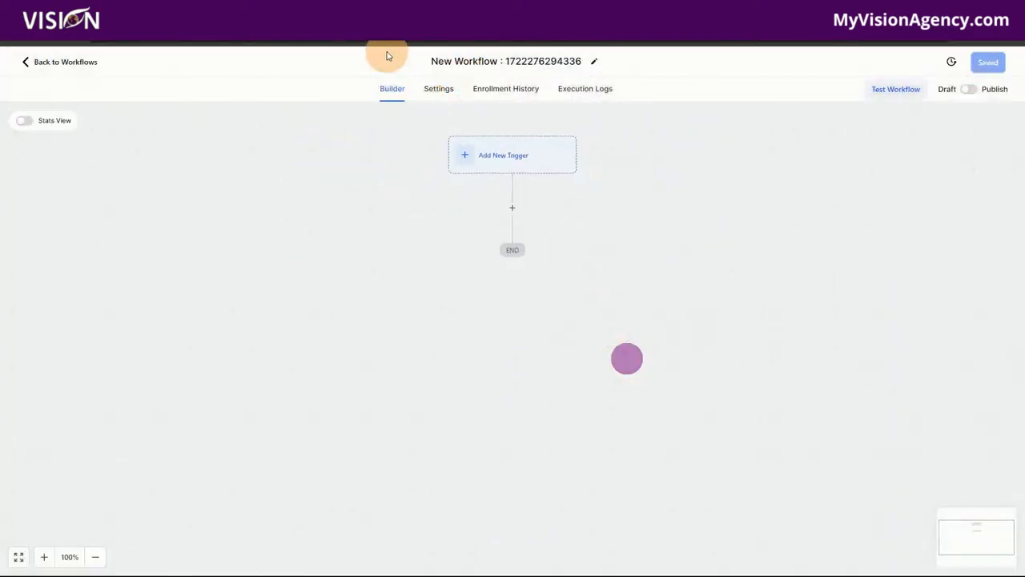
drag(432, 61, 614, 64)
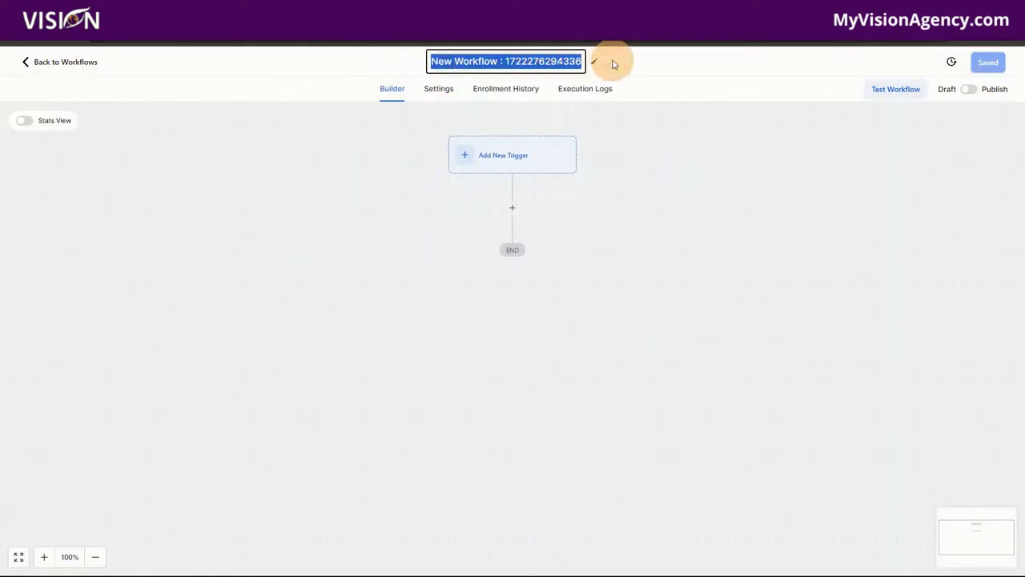
text(Review Tags)
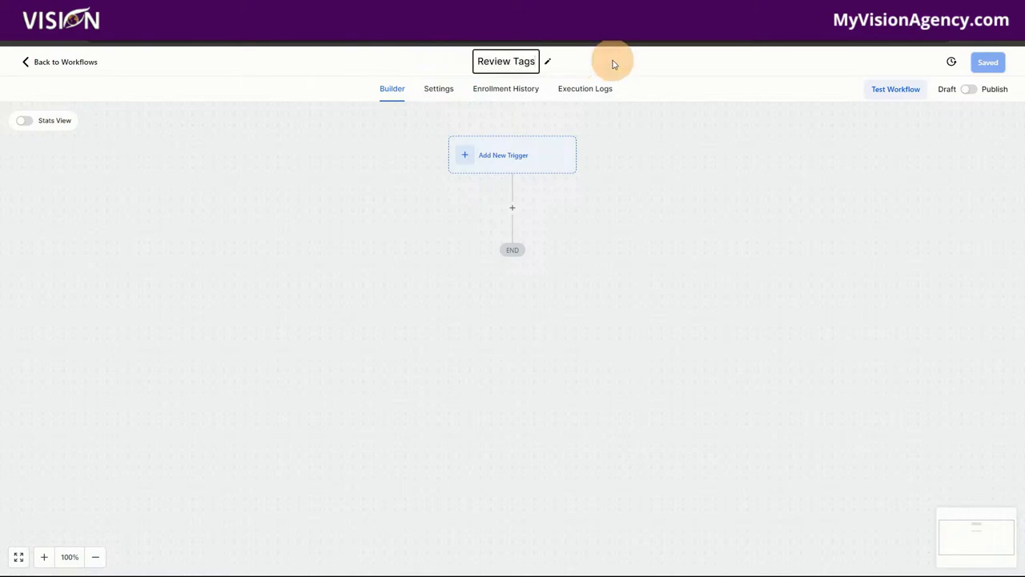
click(613, 64)
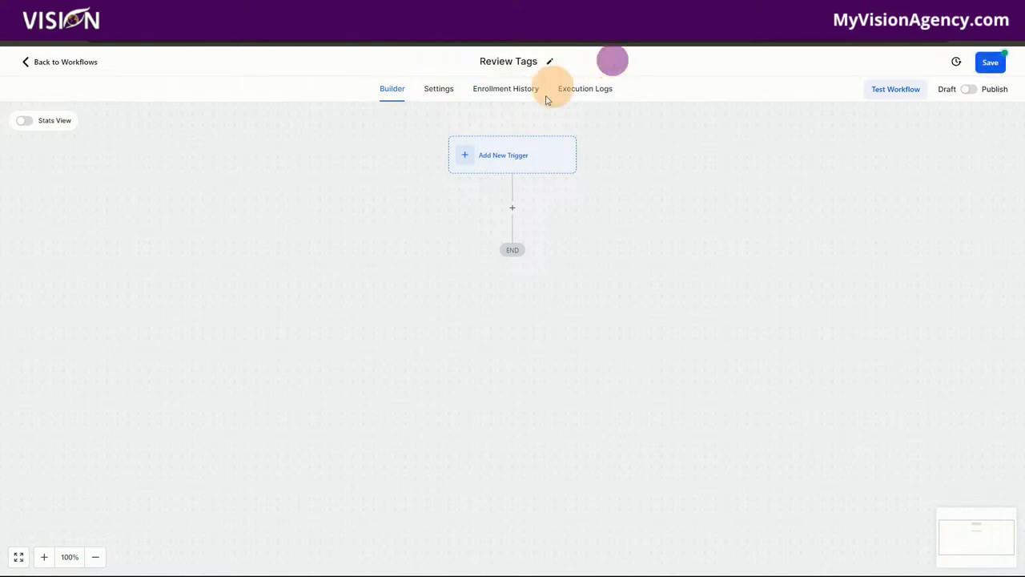
click(499, 162)
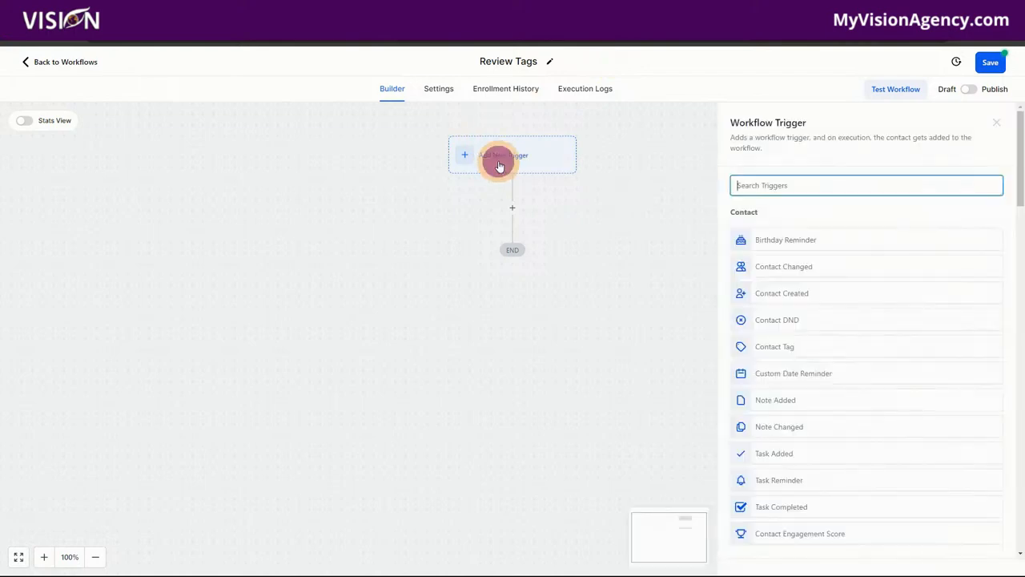
Add a Contact Tag trigger with filter Tag Added = 'review sent' and save it
text(tag)
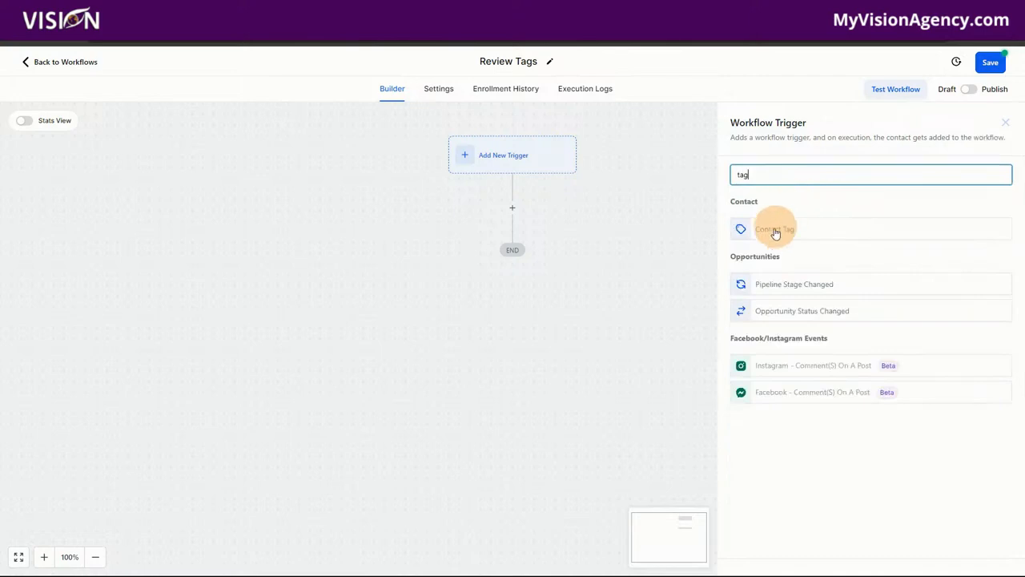
click(774, 230)
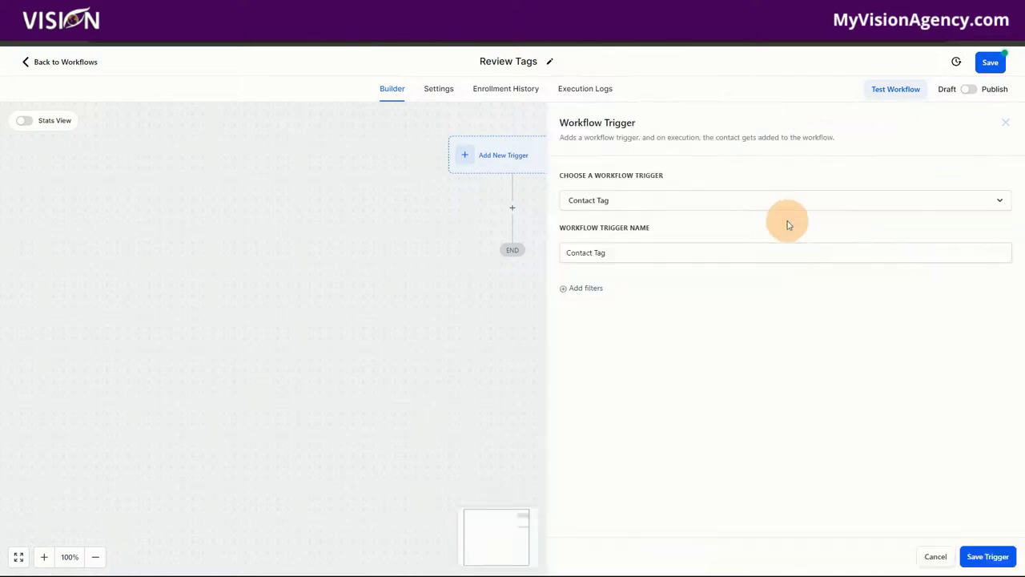
click(589, 290)
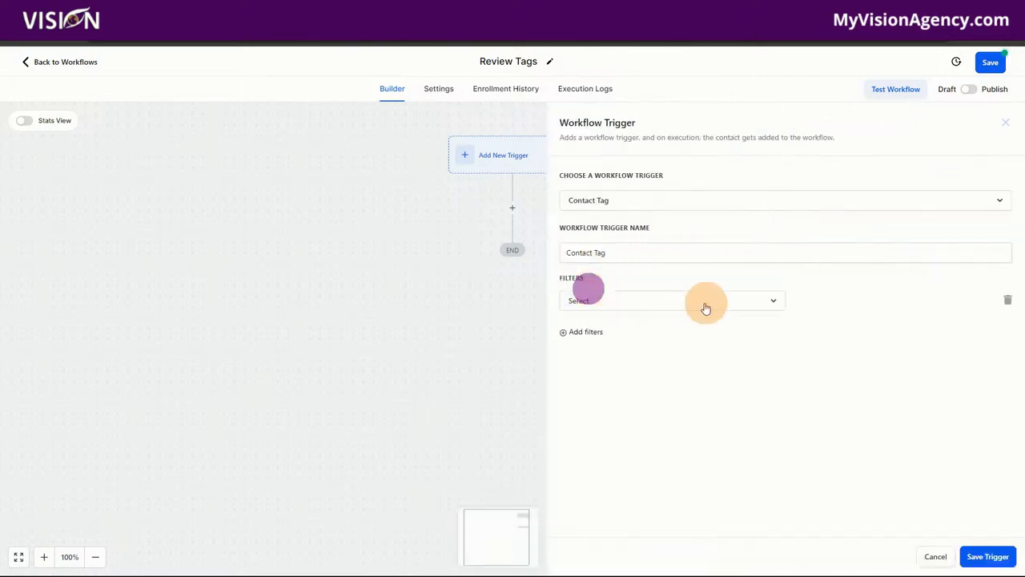
click(626, 301)
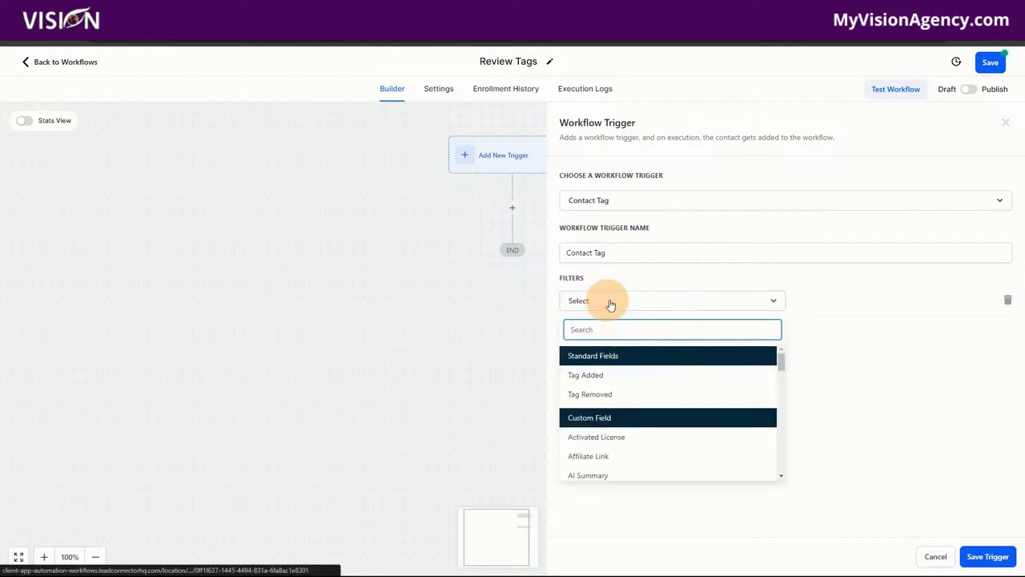
click(595, 375)
click(825, 300)
text(send)
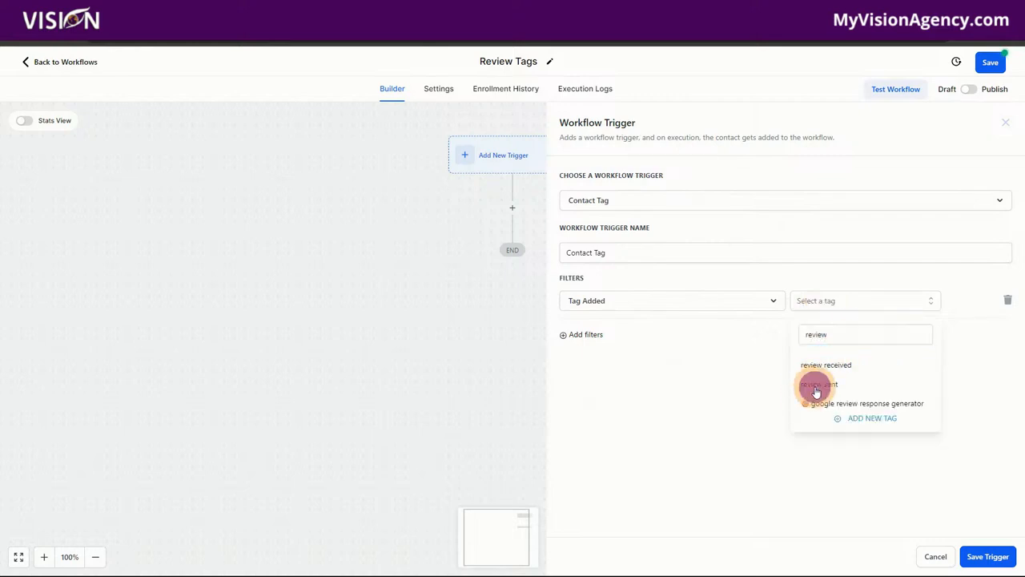
click(815, 390)
click(704, 386)
click(987, 556)
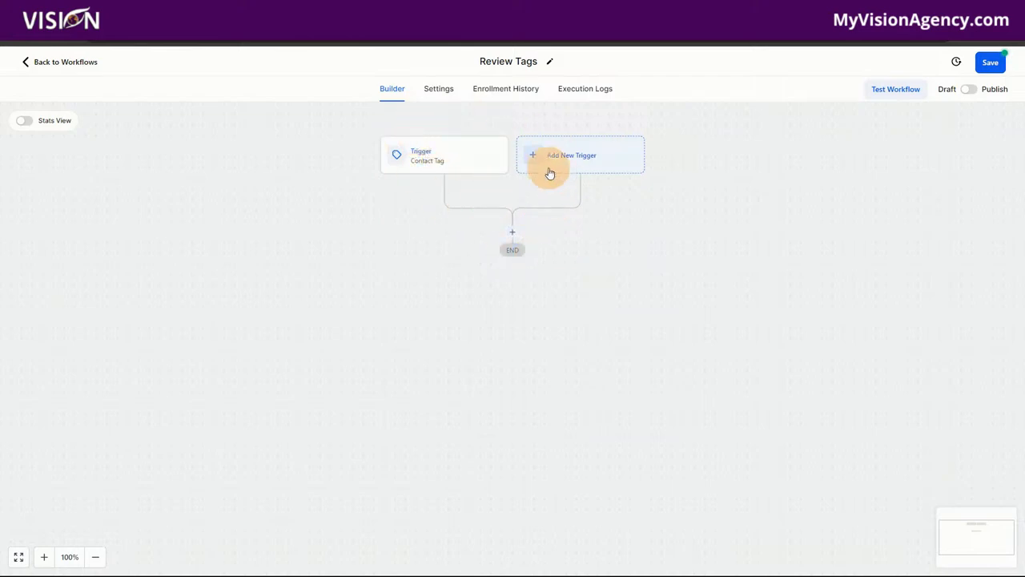
click(513, 231)
click(515, 230)
click(515, 230)
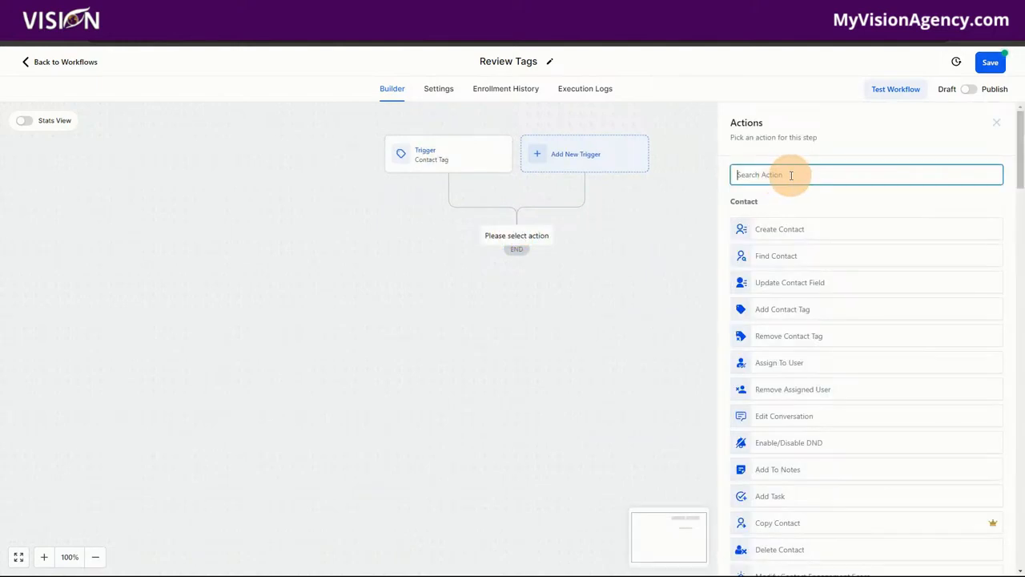
text(review)
click(790, 220)
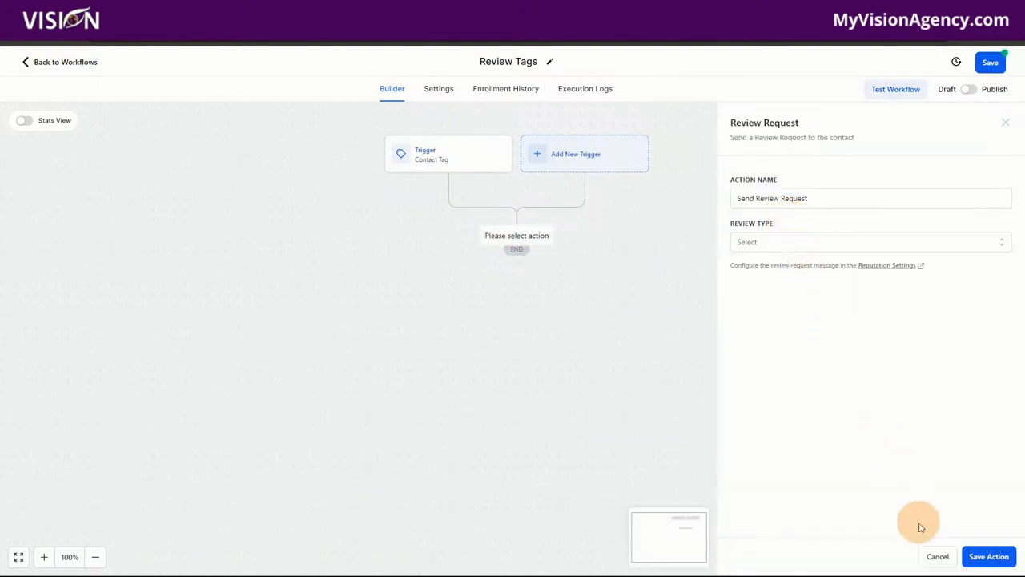
click(935, 557)
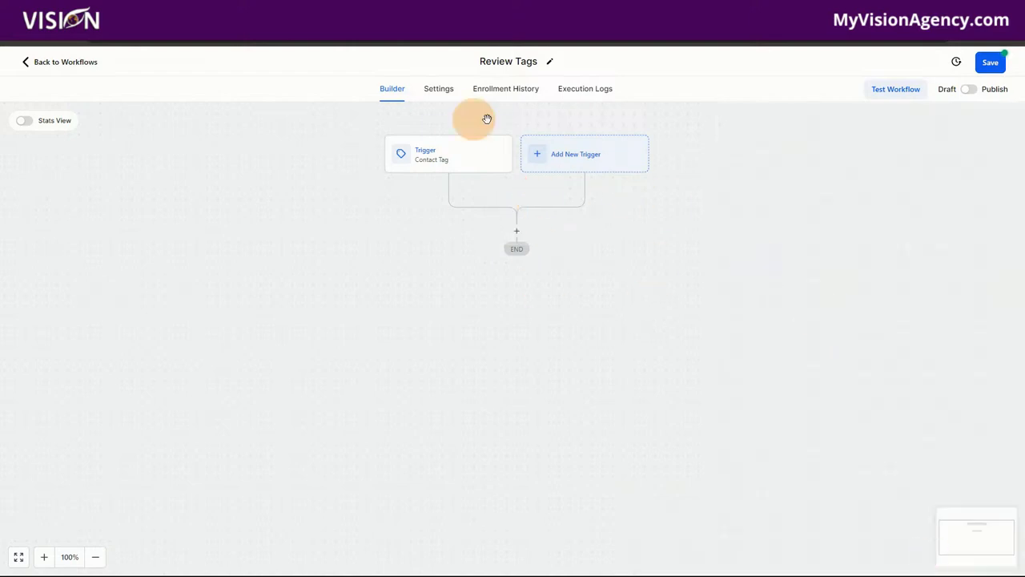
click(446, 164)
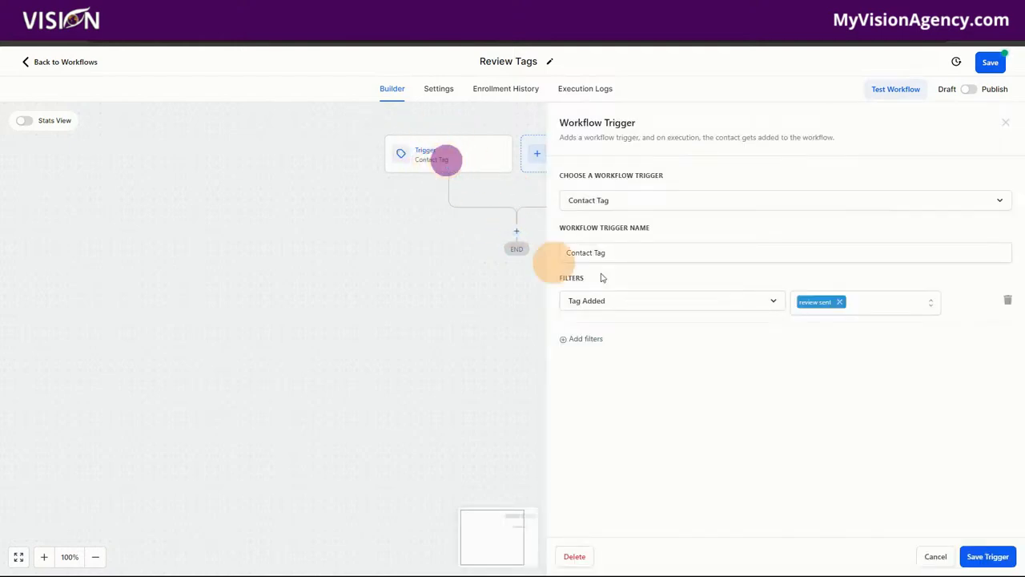
click(930, 555)
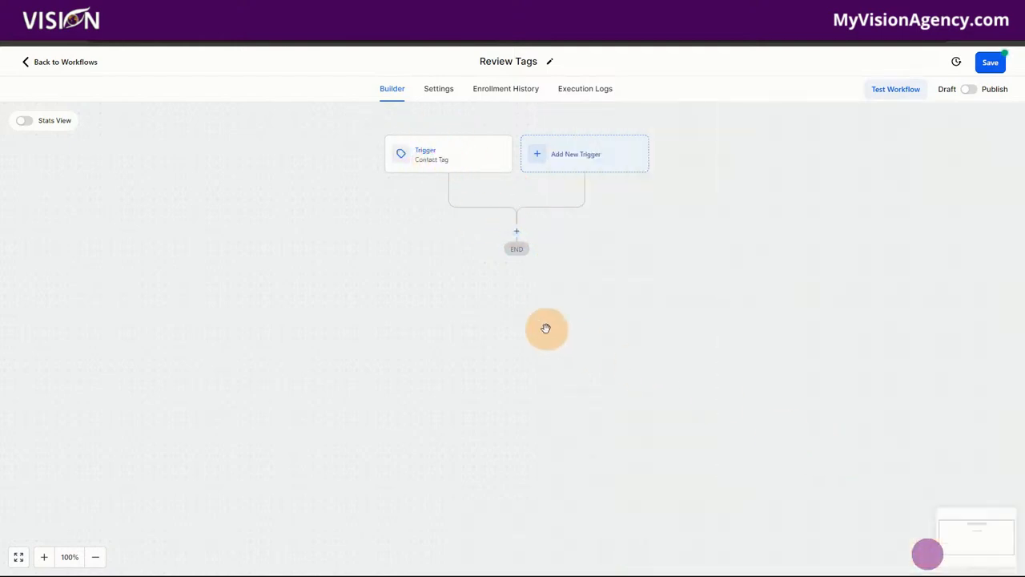
click(518, 237)
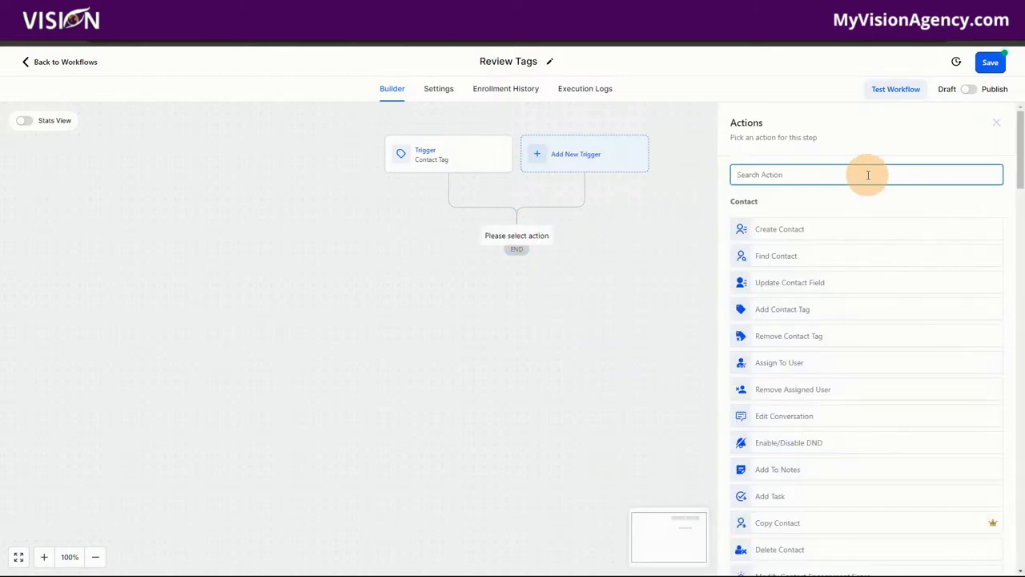
text(rev)
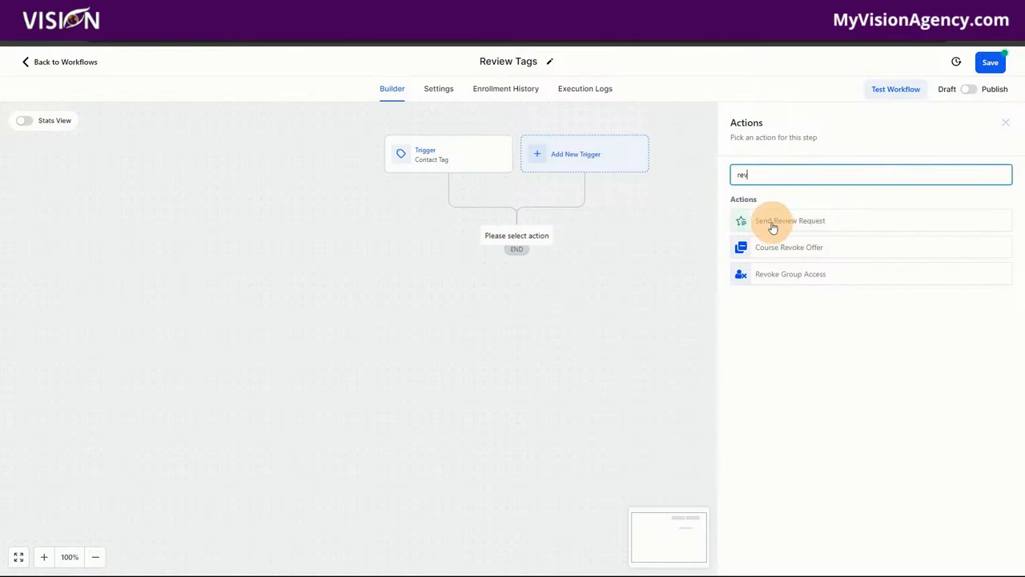
click(1005, 123)
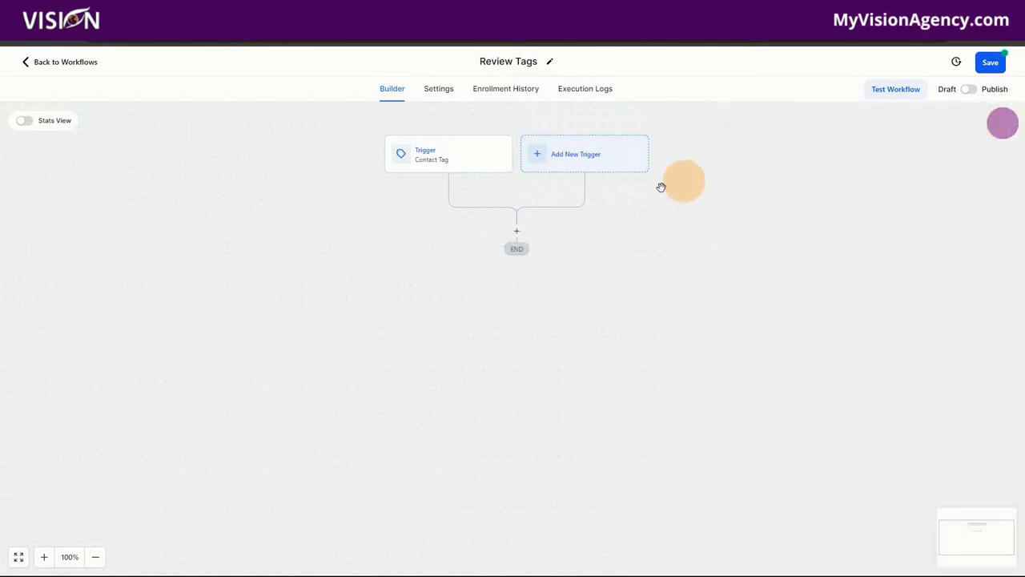
Add an If/Else step named 'Did they already submit a review?' with its first branch named Yes
click(519, 233)
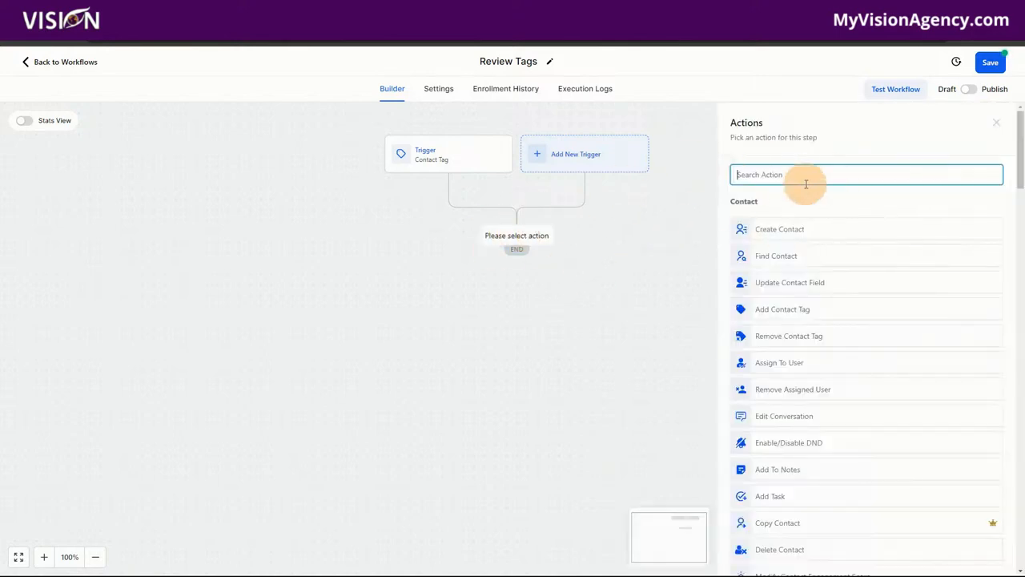
text(if)
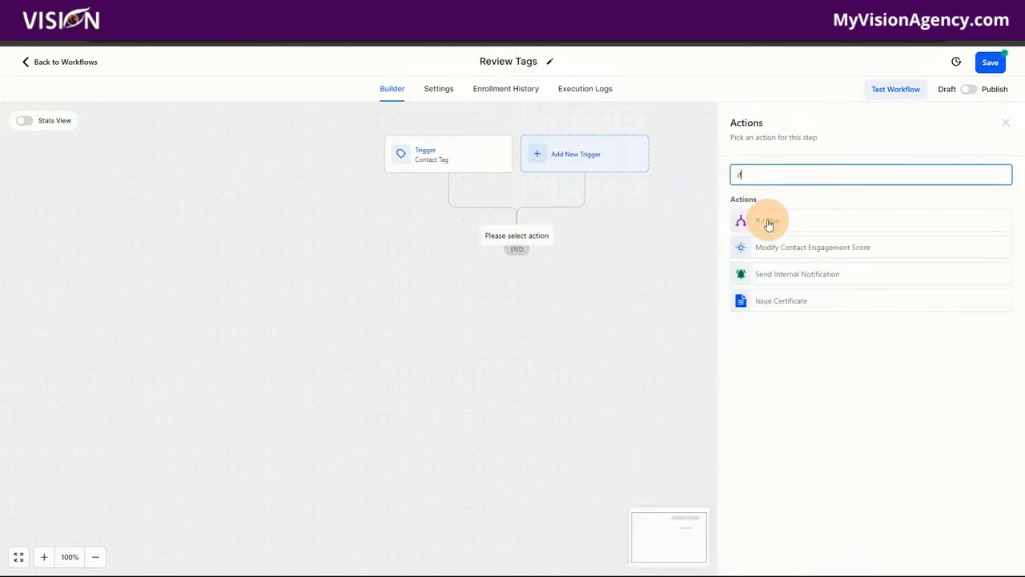
click(767, 222)
drag(634, 198, 560, 203)
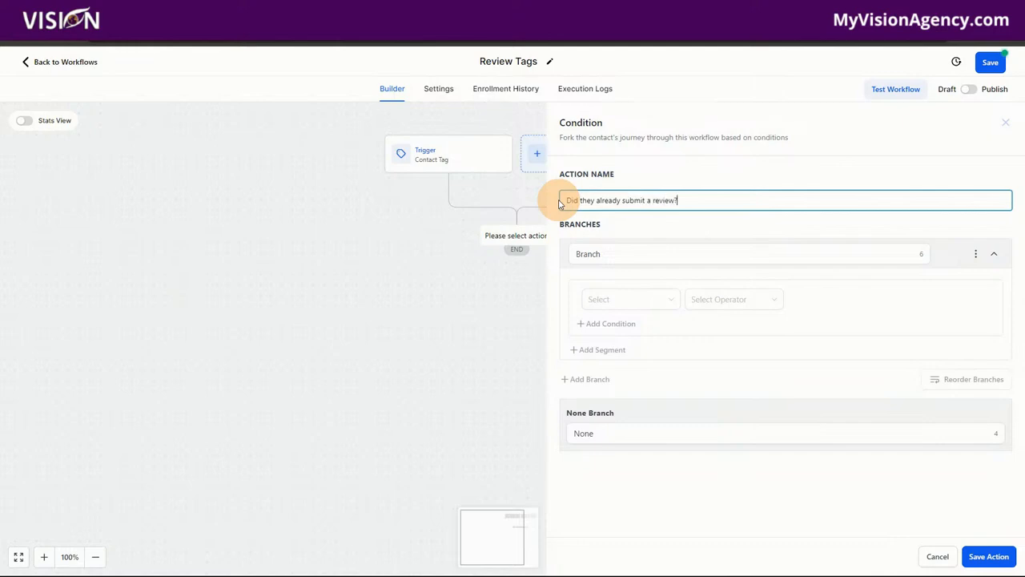
drag(611, 254, 550, 257)
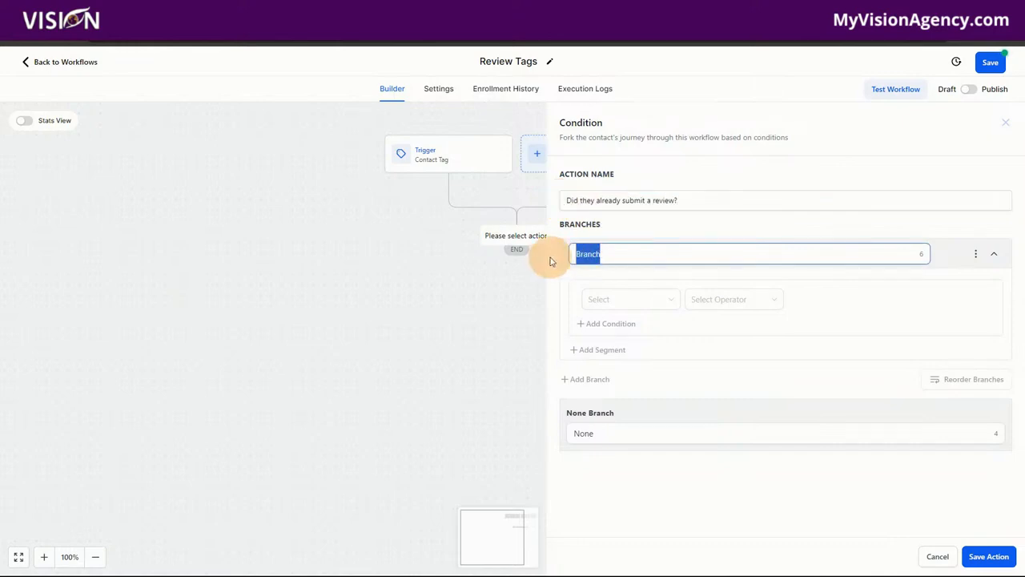
Set the Yes branch to Contact Details Tags Includes 'review received' and save the condition
click(612, 301)
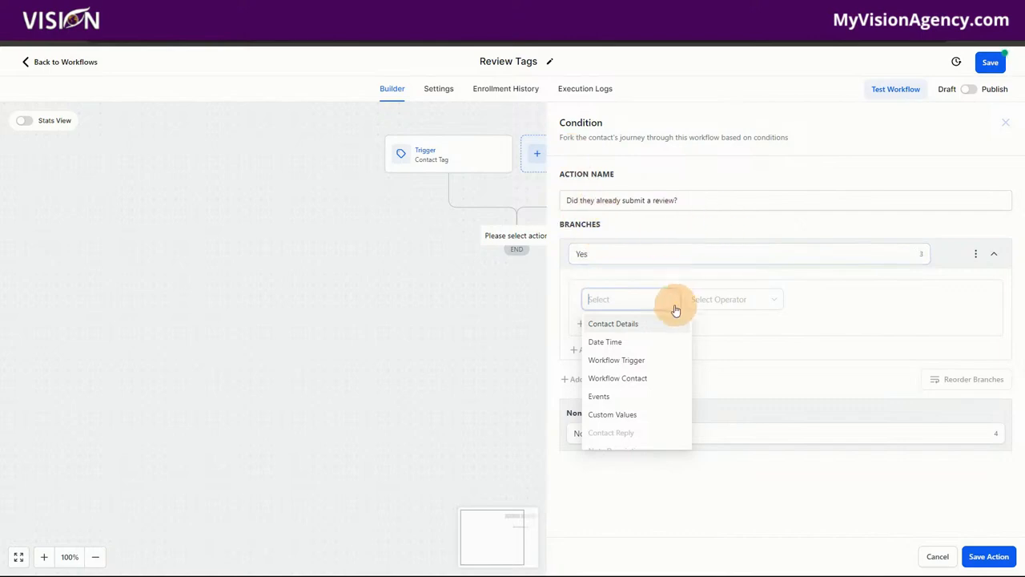
click(633, 325)
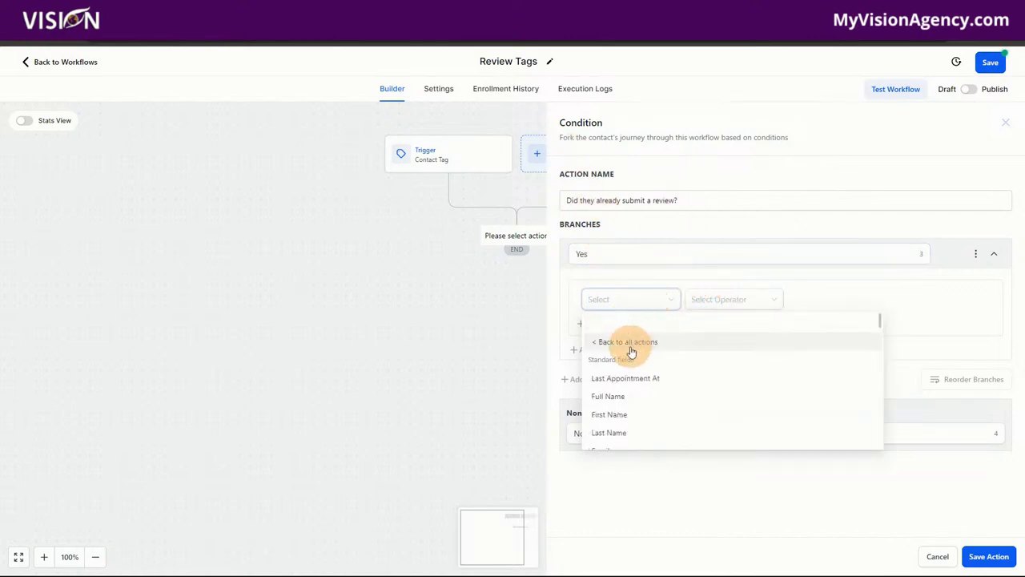
scroll(619, 416, down, 5)
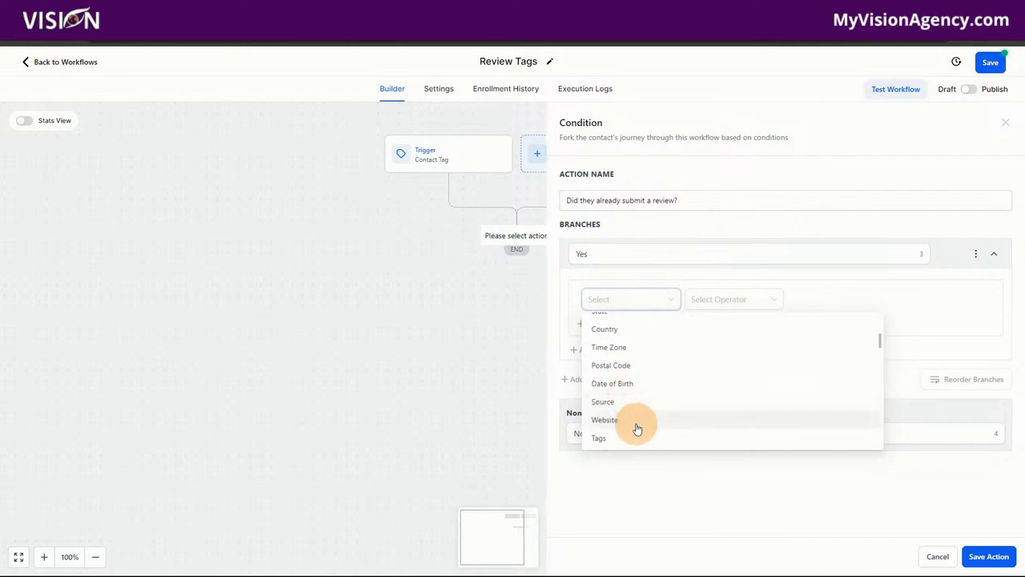
click(616, 436)
click(709, 300)
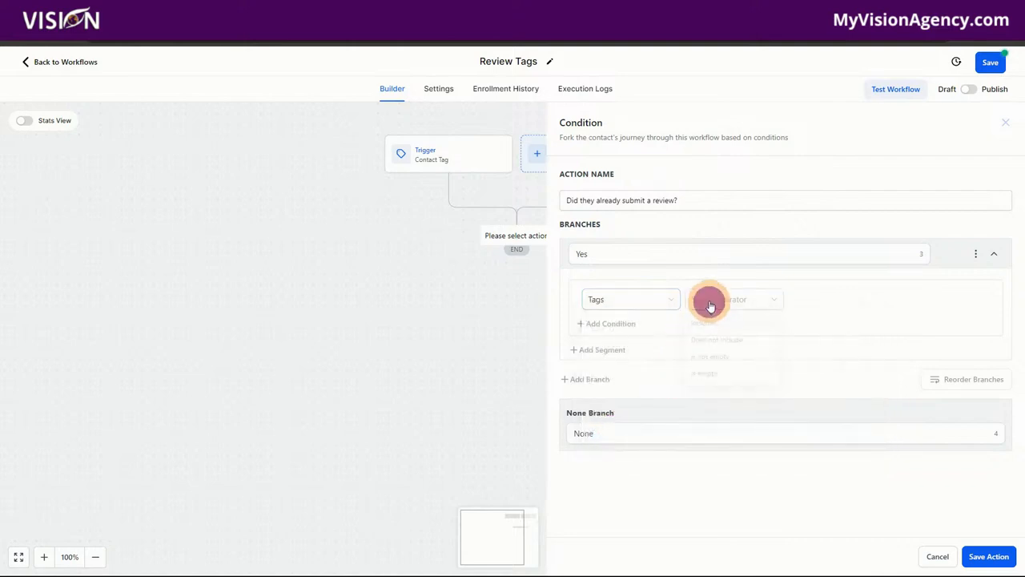
click(708, 325)
click(825, 298)
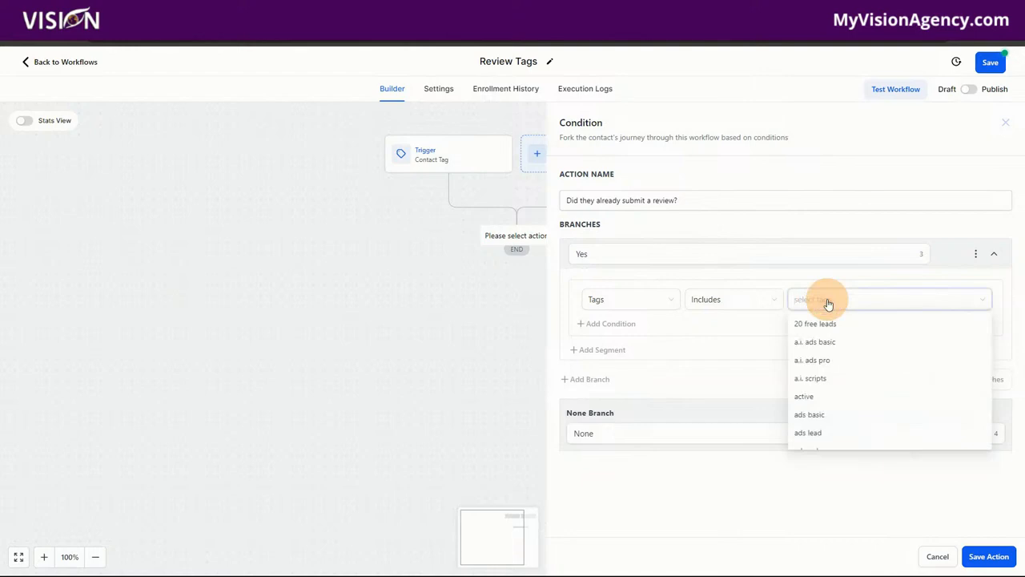
text(review)
click(825, 322)
click(681, 355)
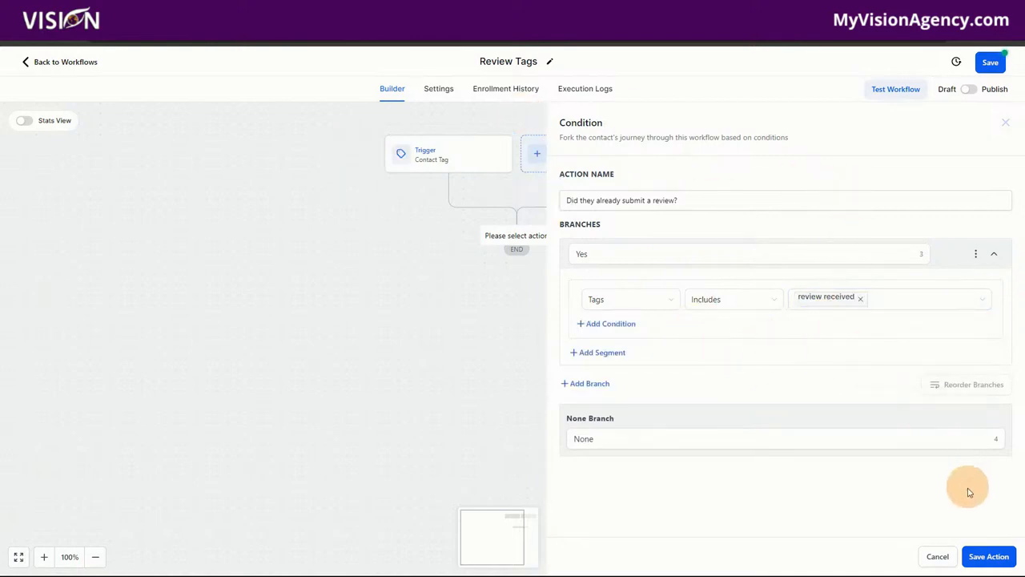
click(997, 557)
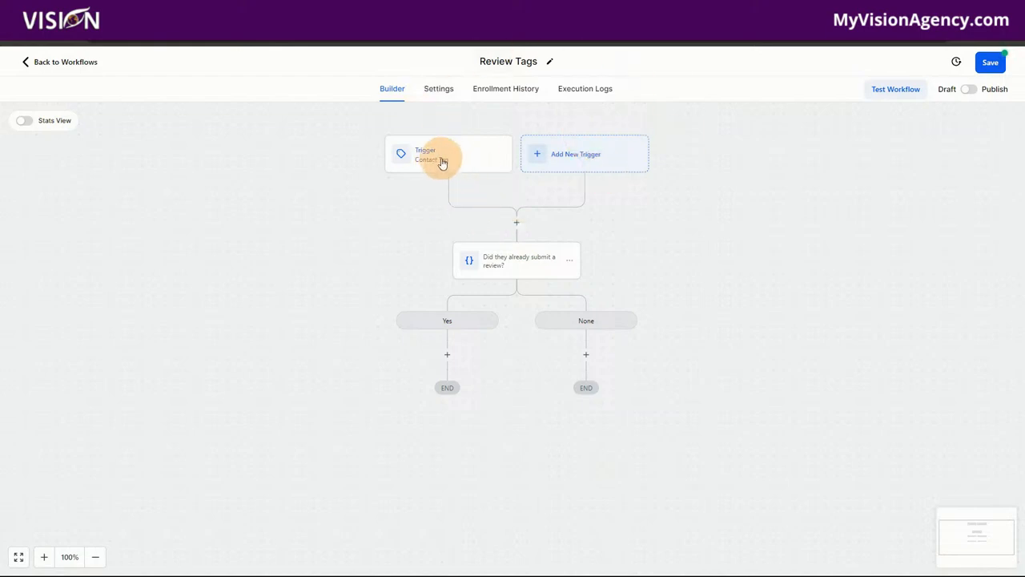
On the None branch, add Send Review Request with Review Type E-mail, then save the workflow
click(515, 266)
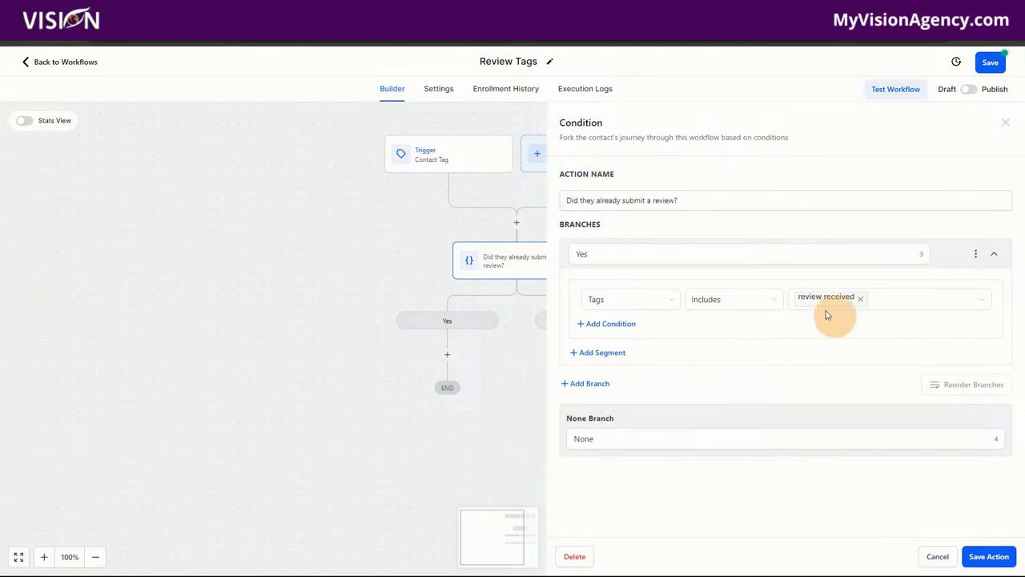
click(938, 556)
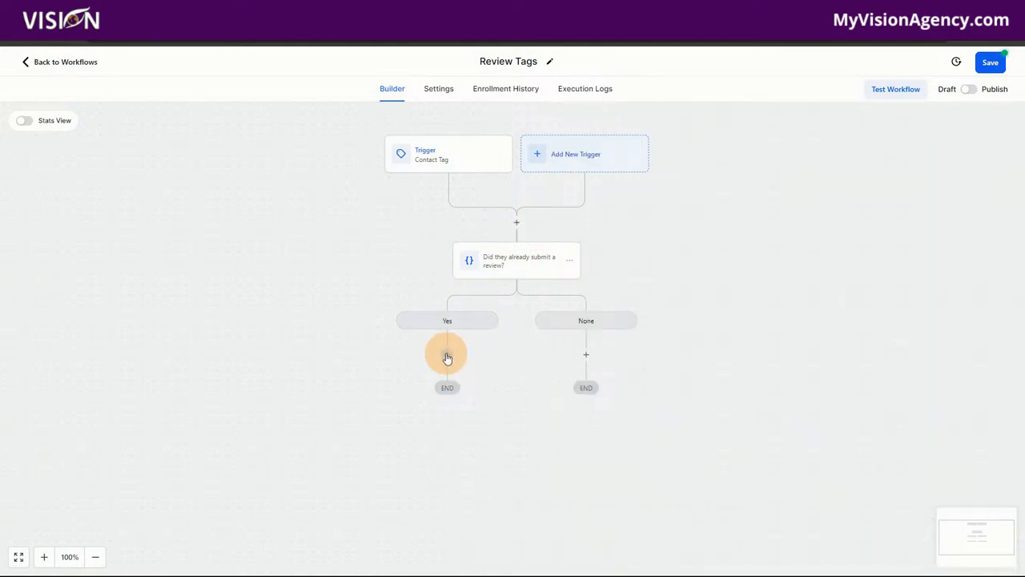
click(588, 357)
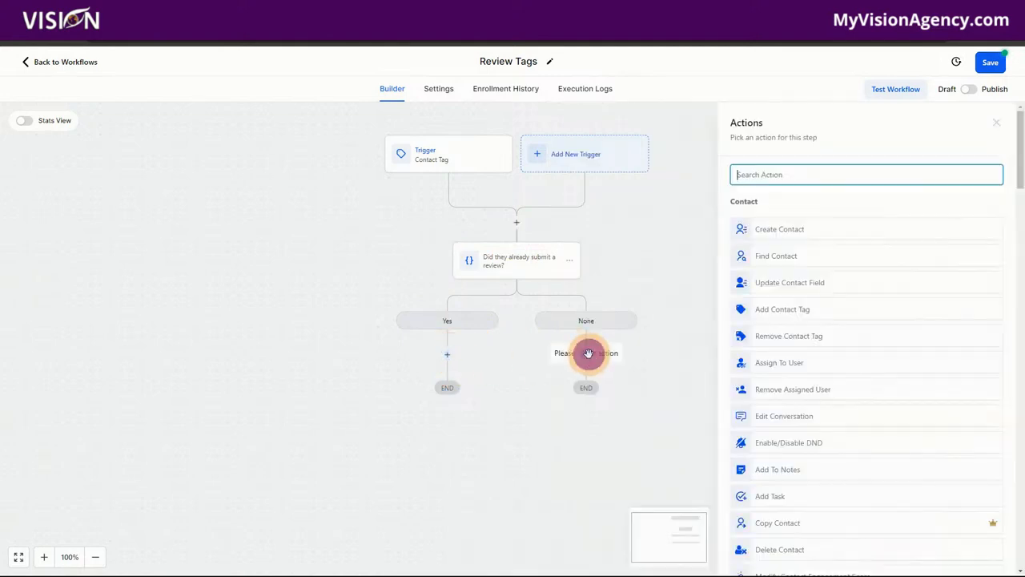
text(rev)
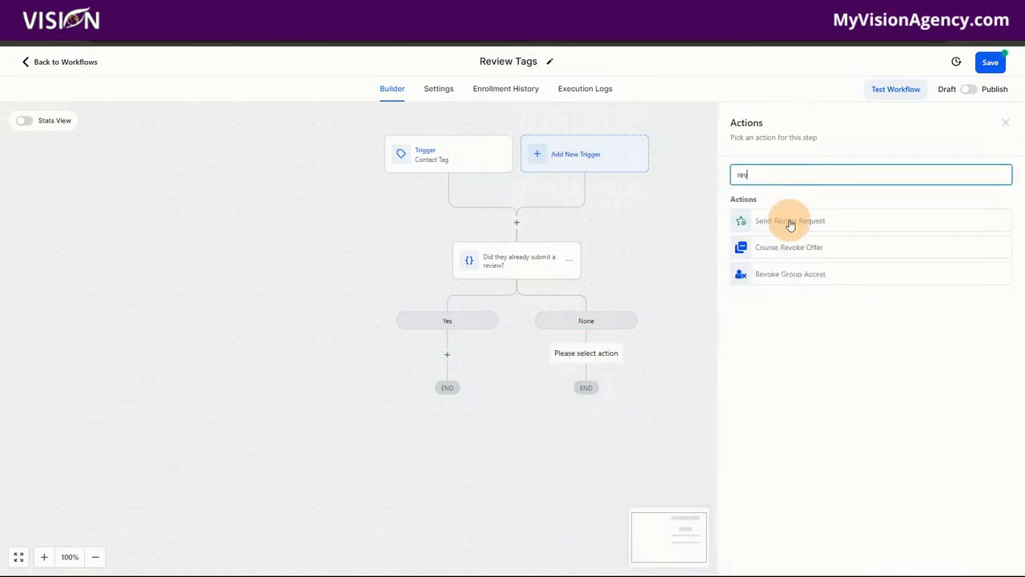
click(790, 220)
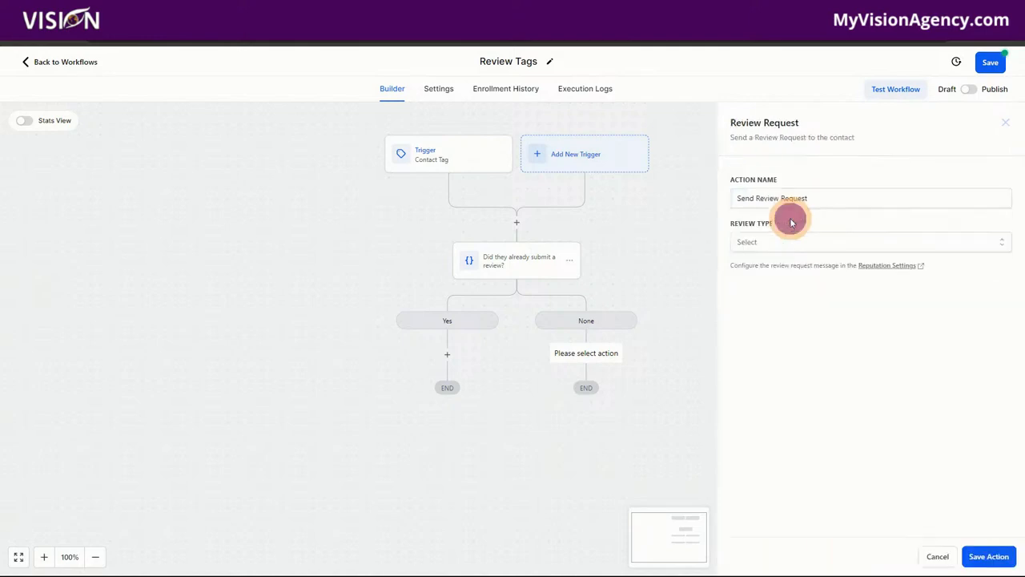
click(752, 246)
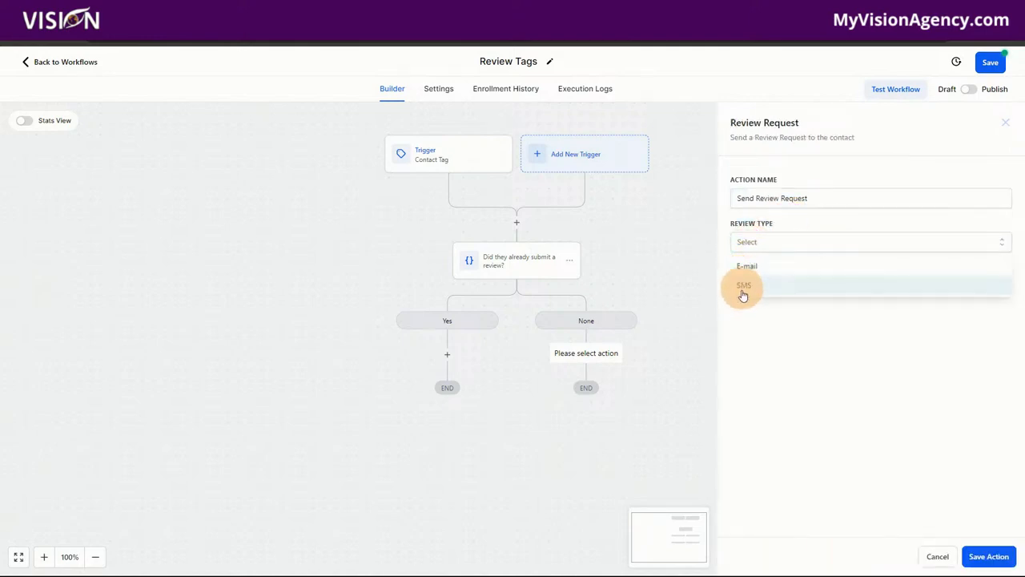
click(745, 267)
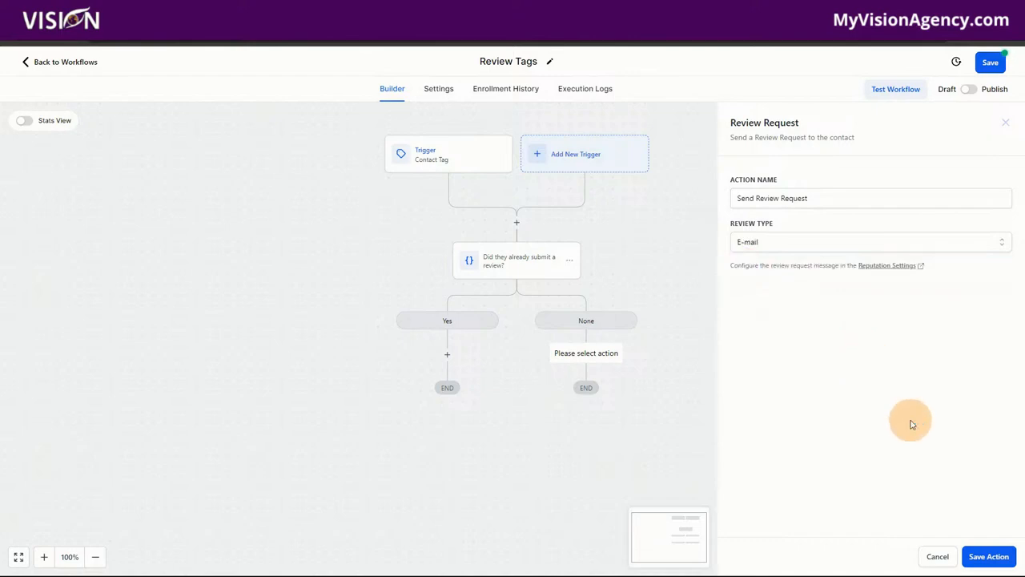
click(991, 556)
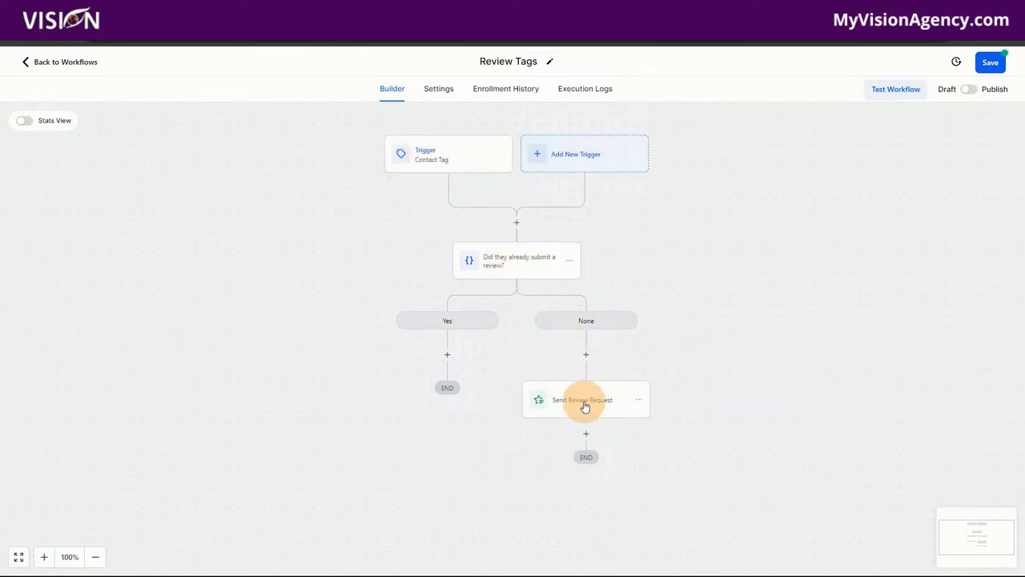
click(1001, 60)
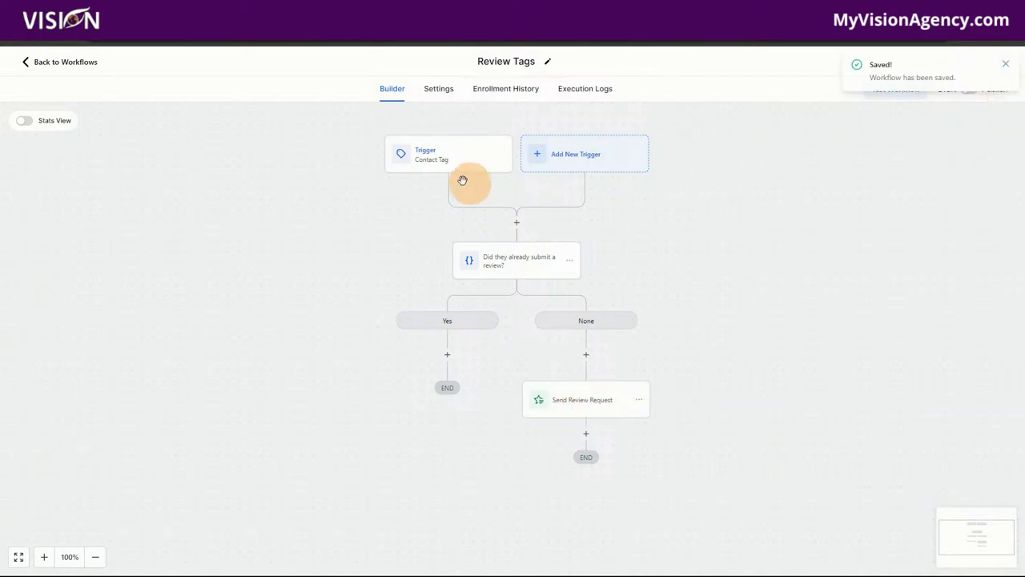
Open the Showed workflow in the Booking folder
click(90, 64)
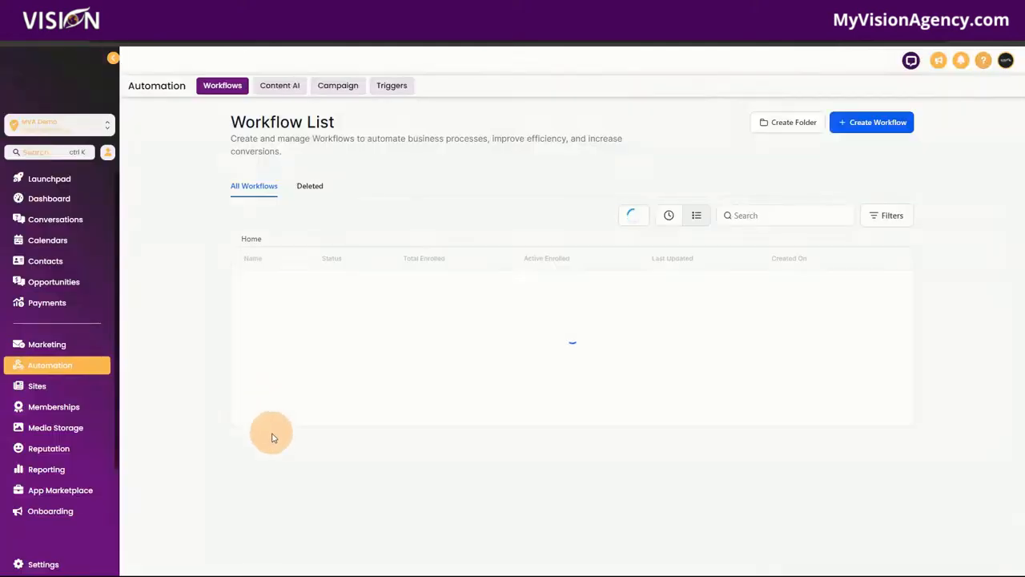
click(268, 288)
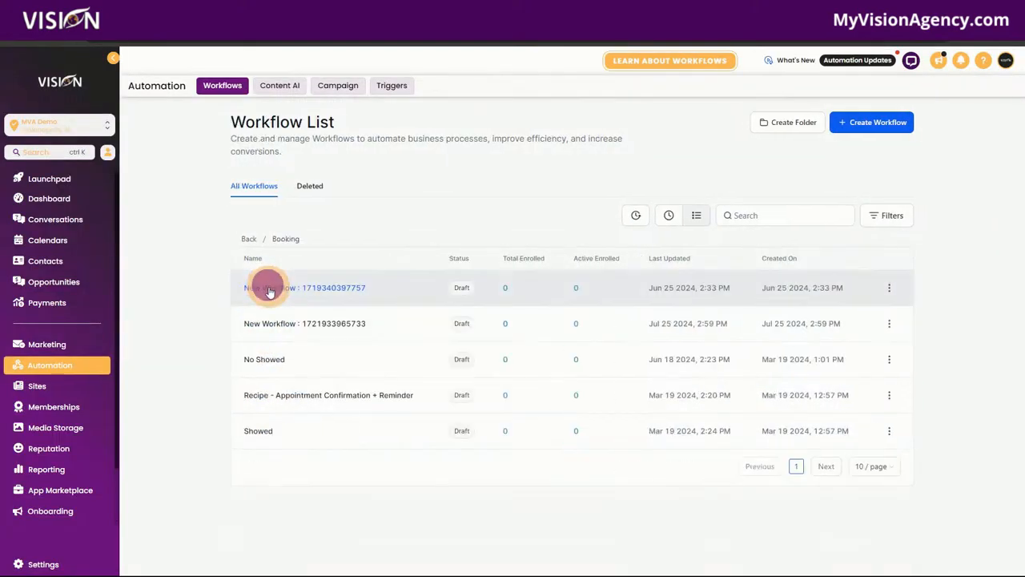
click(274, 394)
click(30, 64)
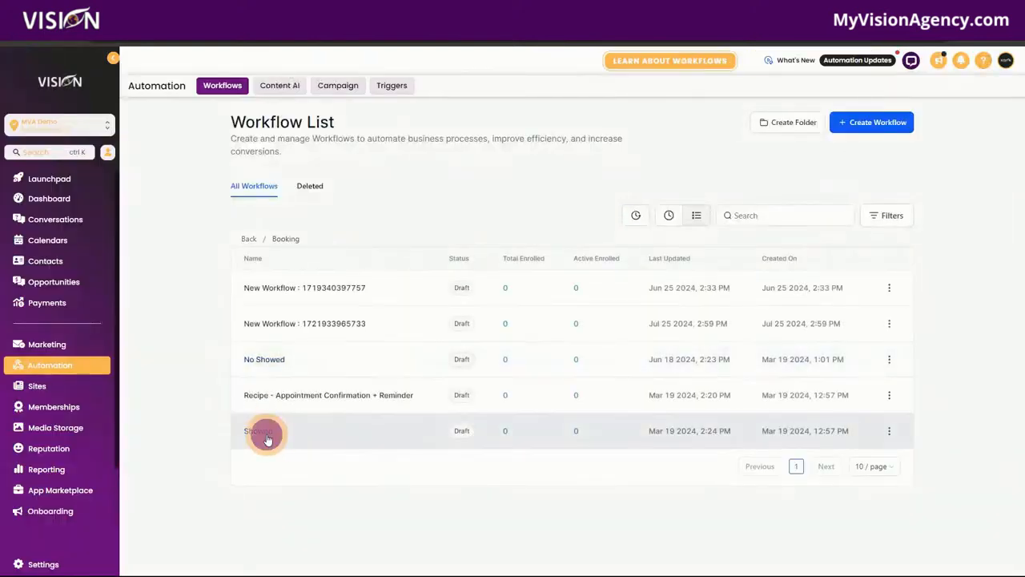
click(268, 432)
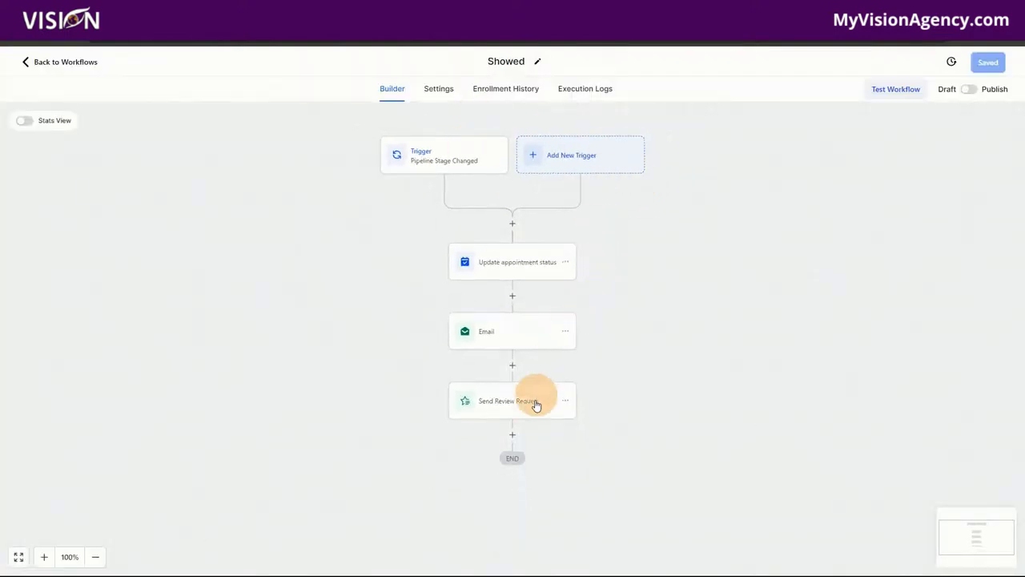
Delete the Send Review Request step, then open the action picker below the Email step
click(505, 399)
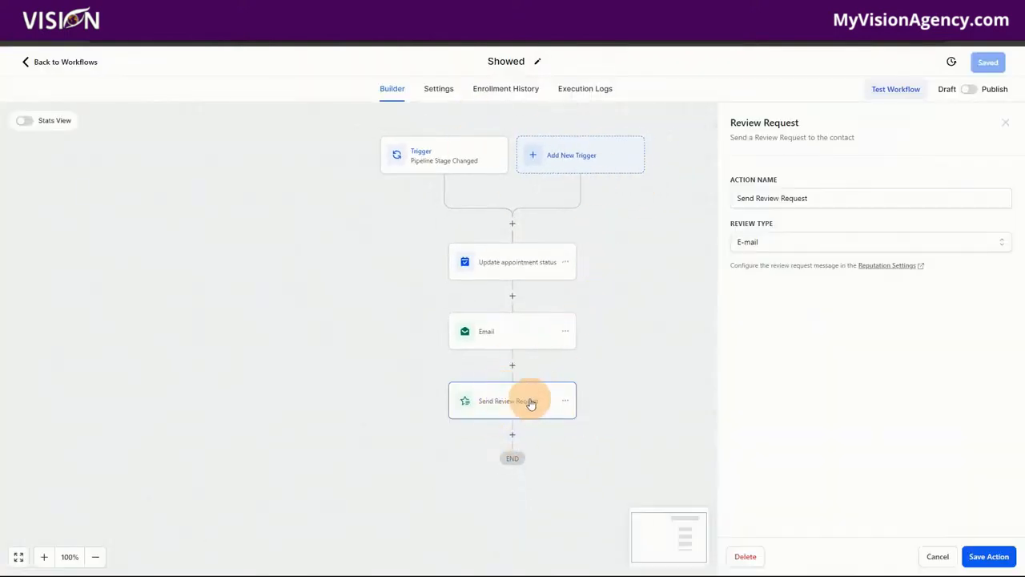
click(752, 558)
click(625, 343)
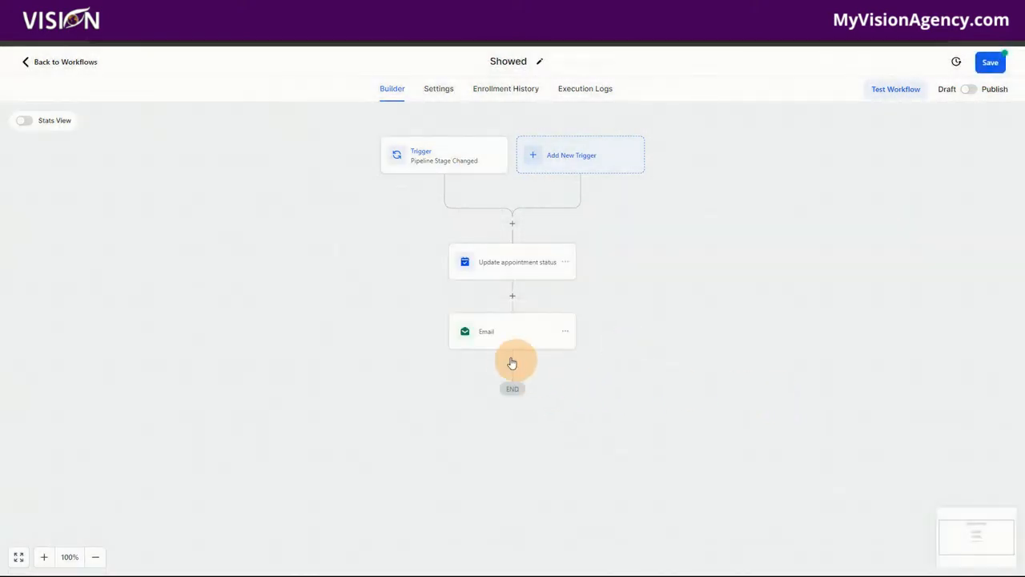
click(513, 369)
Add an Add Contact Tag action after Email that applies the 'review sent' tag
click(795, 167)
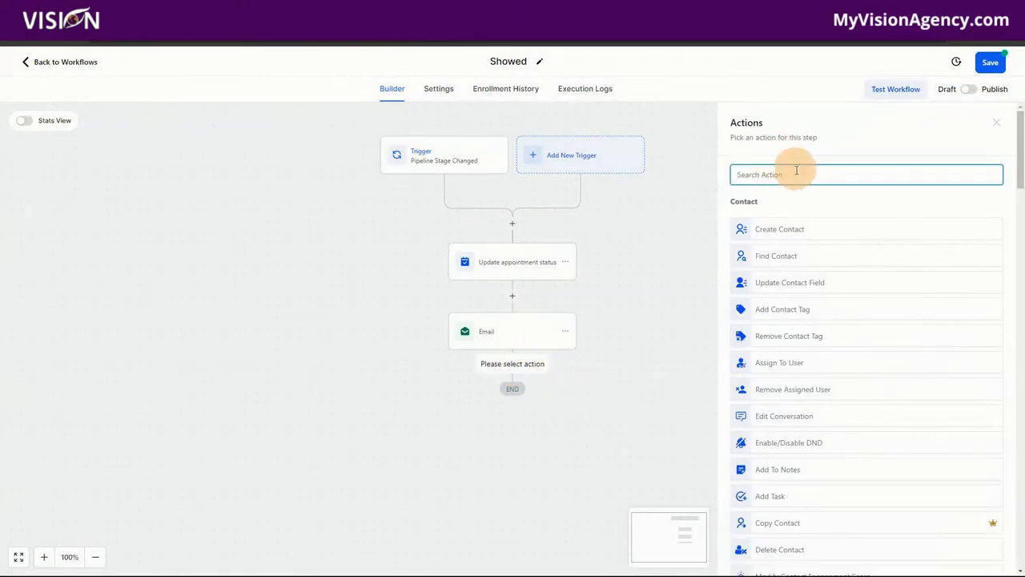
text(tag)
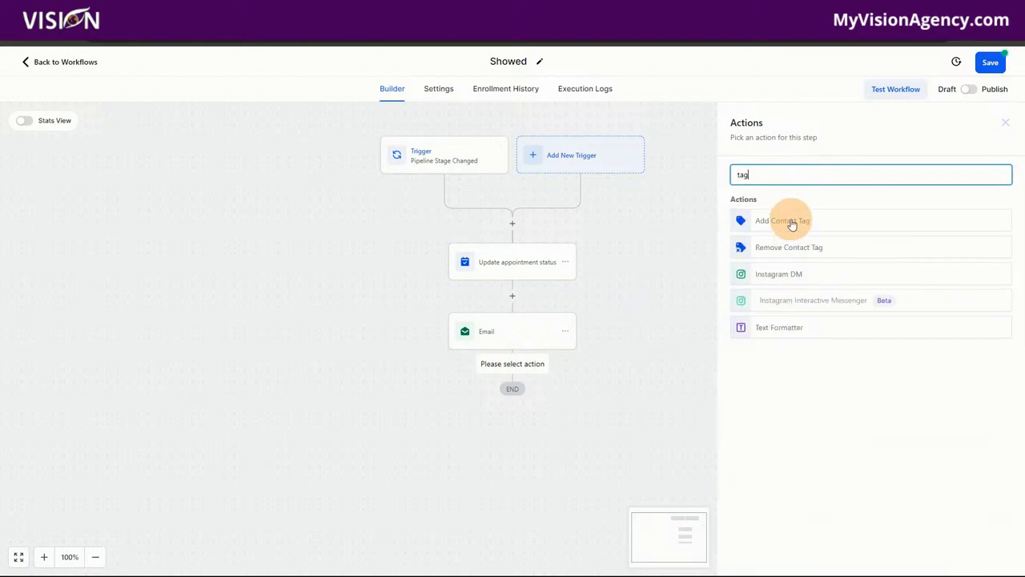
click(792, 224)
click(769, 242)
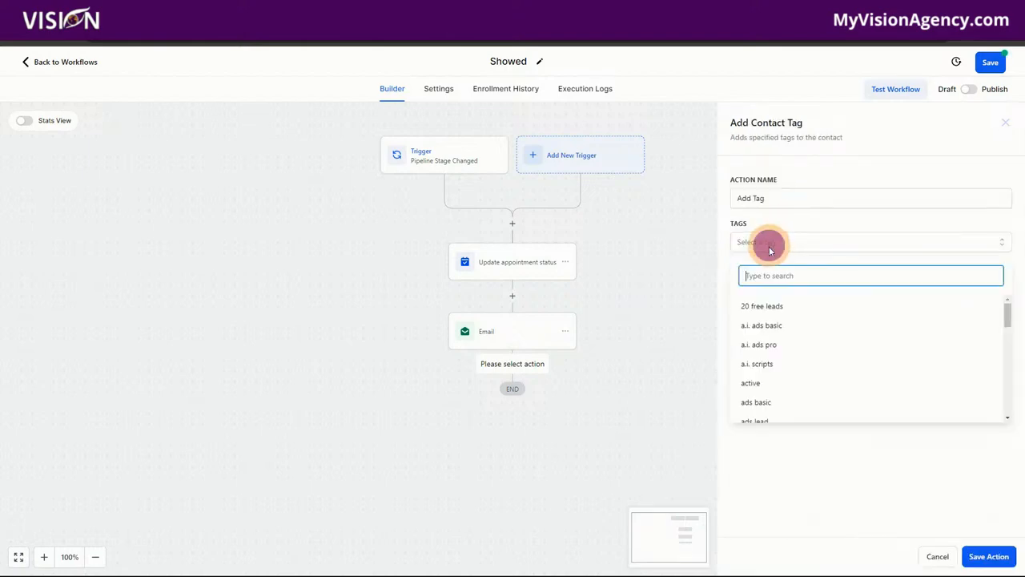
text(review)
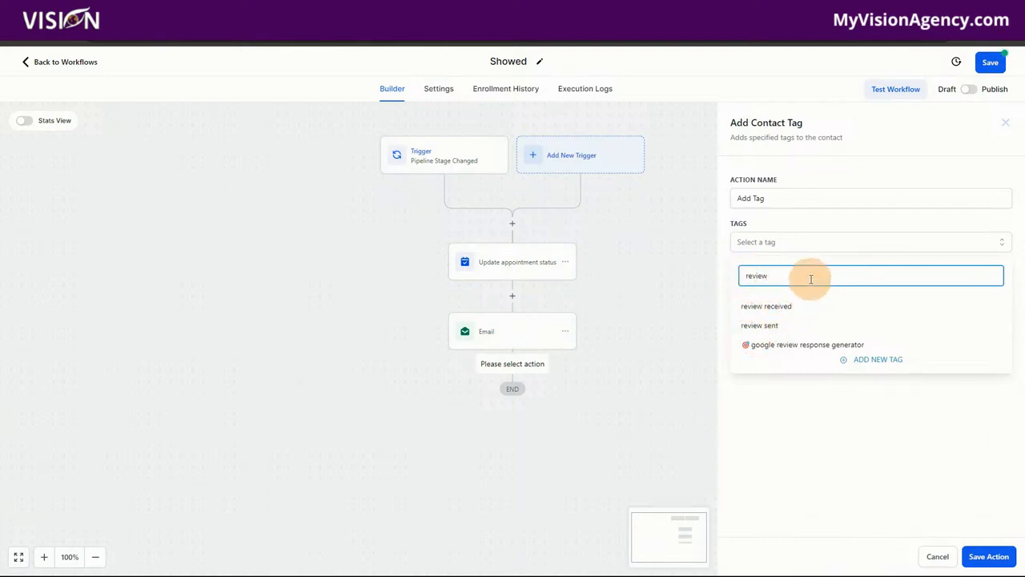
click(759, 326)
click(893, 465)
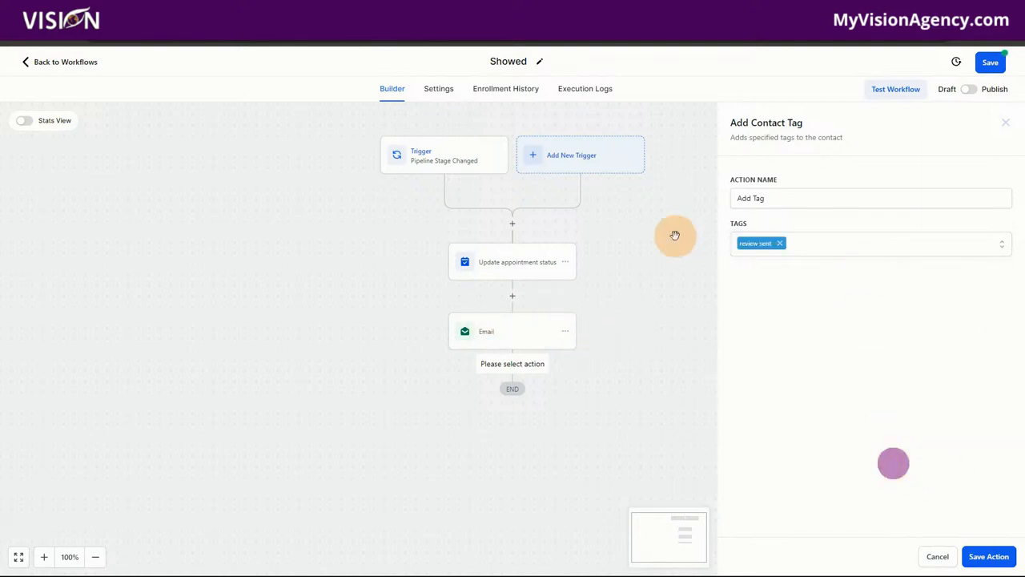
Save the tag action and the Showed workflow, then return to the workflow list
click(984, 554)
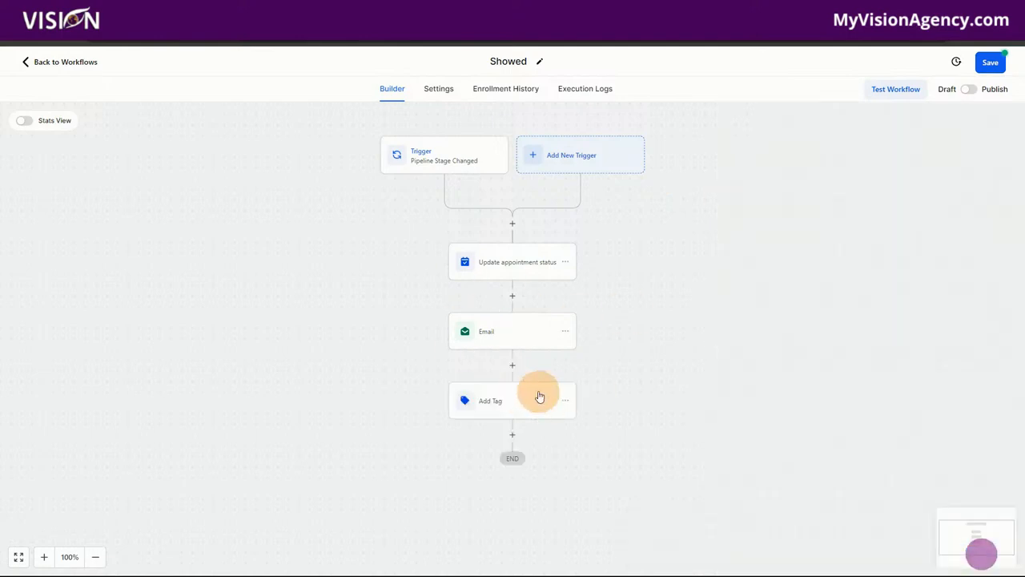
click(990, 62)
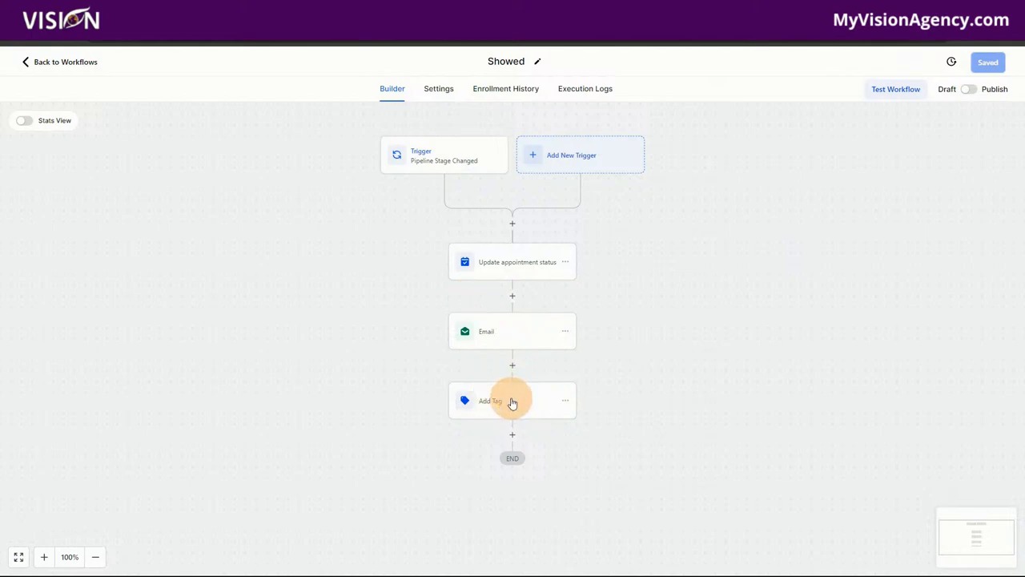
click(83, 62)
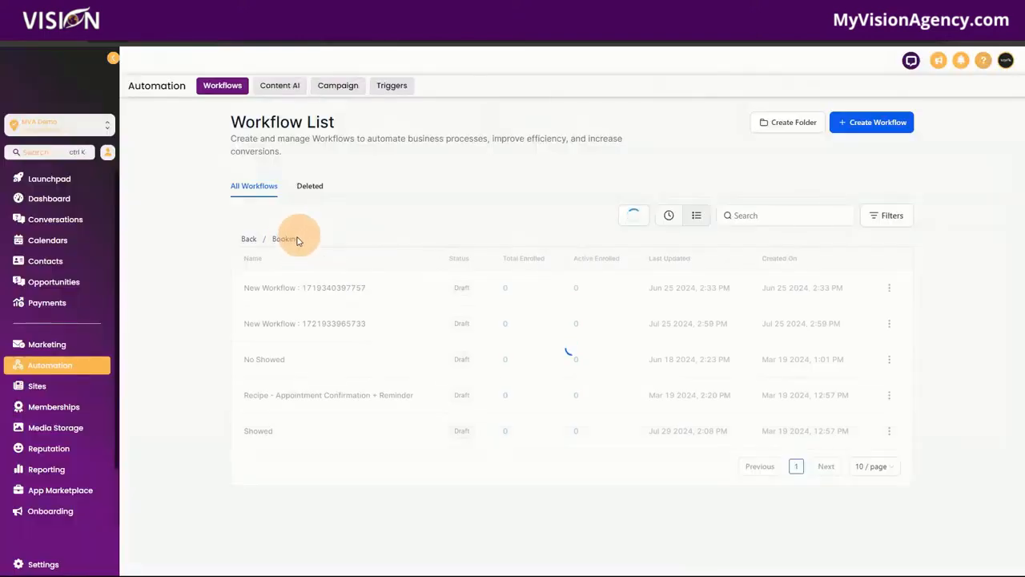
Search the top-level workflows for 'review' and open Review Tags
click(250, 239)
click(799, 212)
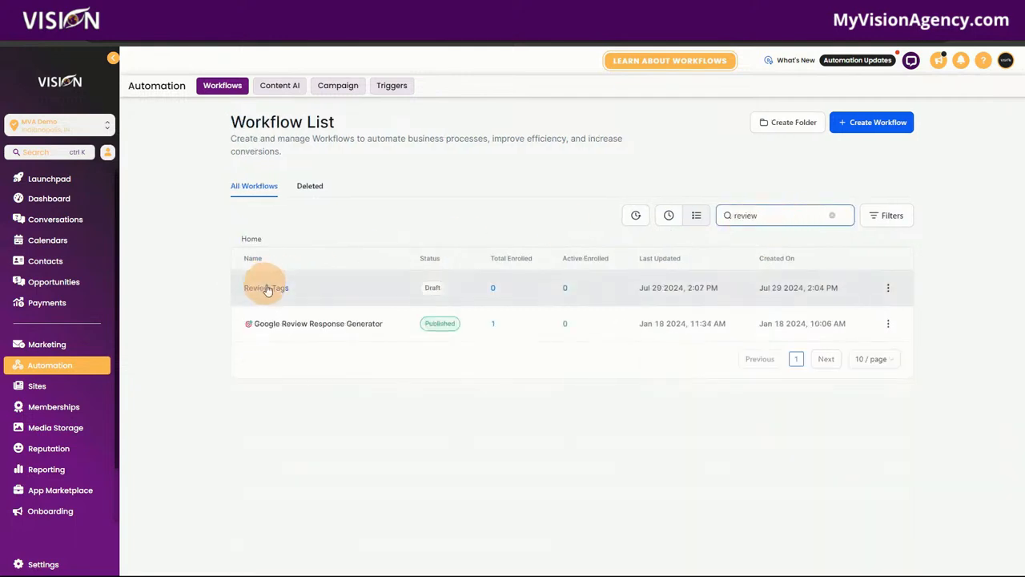
click(267, 288)
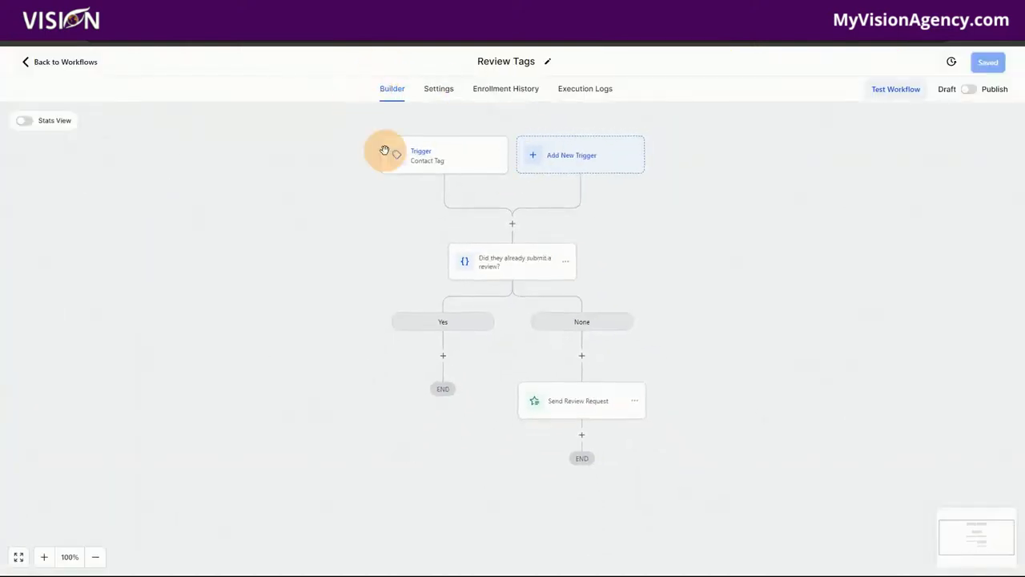
Inspect the review sent trigger and review received condition without changes, then view Settings
click(419, 152)
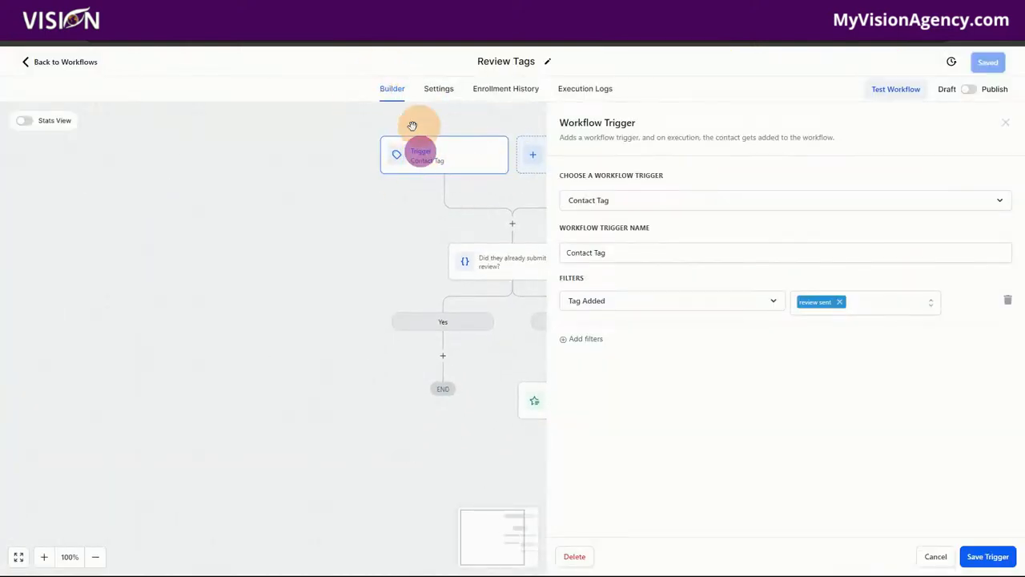
click(935, 555)
click(497, 263)
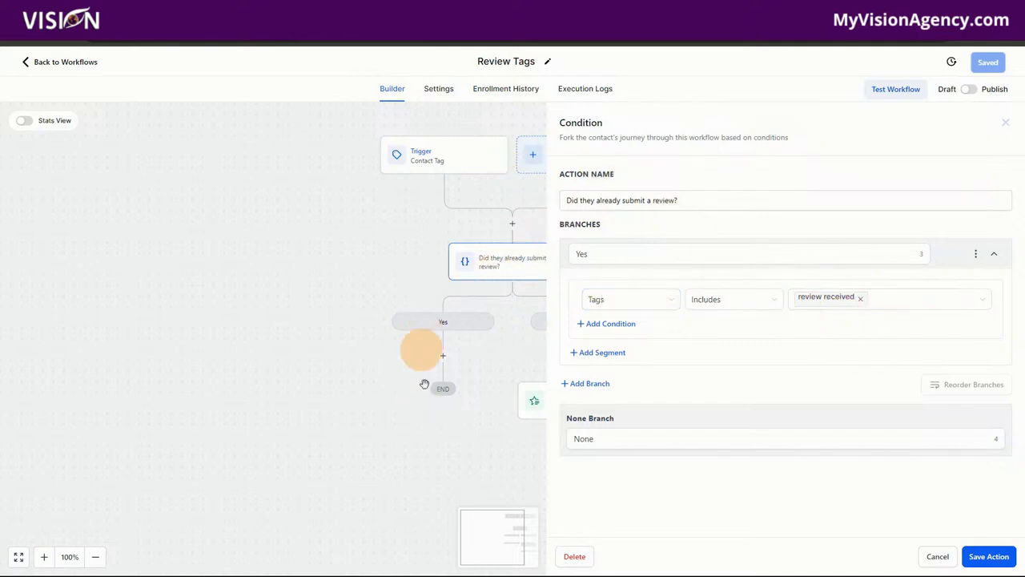
click(940, 559)
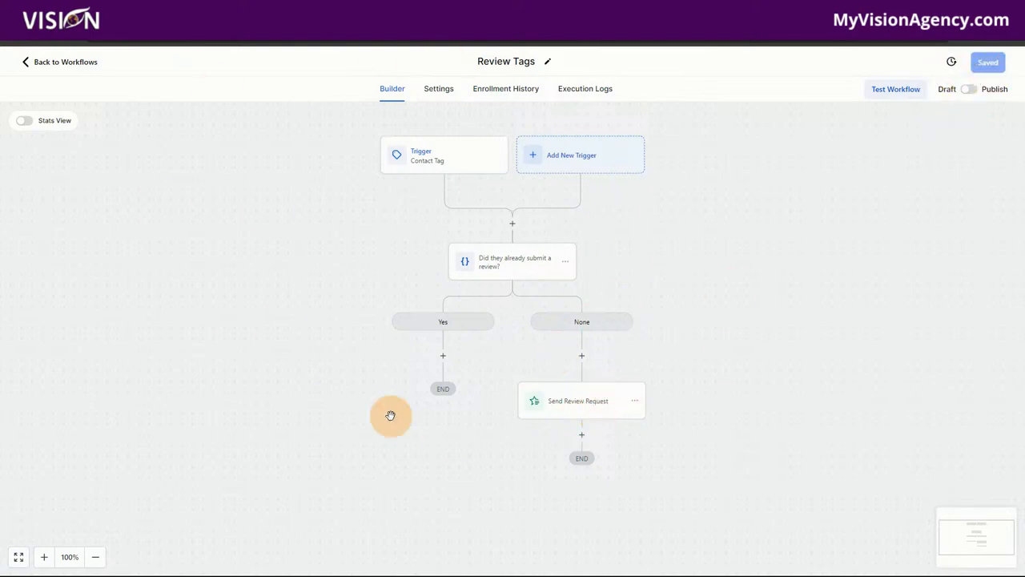
click(438, 90)
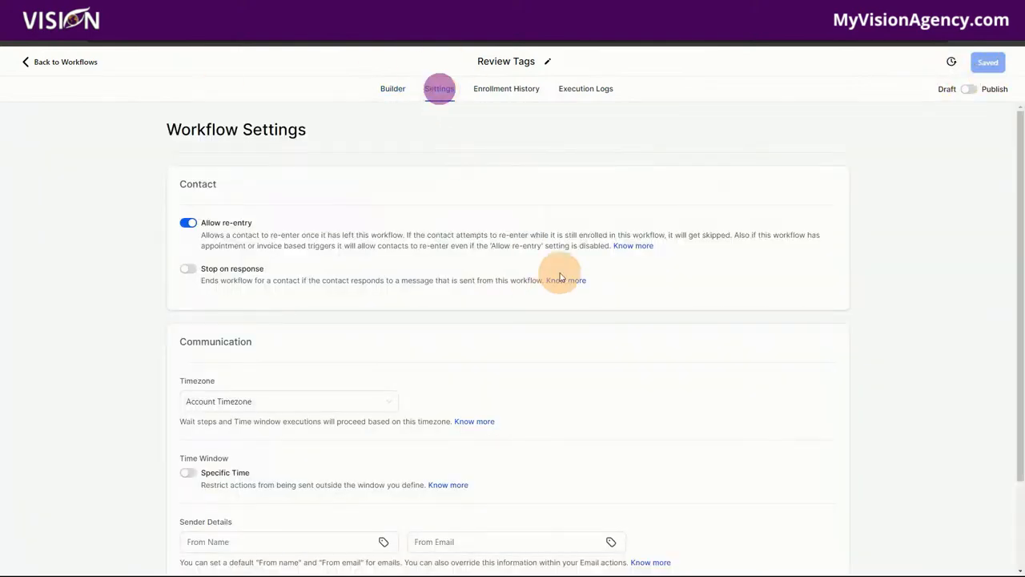
Go back to the Review Tags builder and then to the workflow list
click(386, 84)
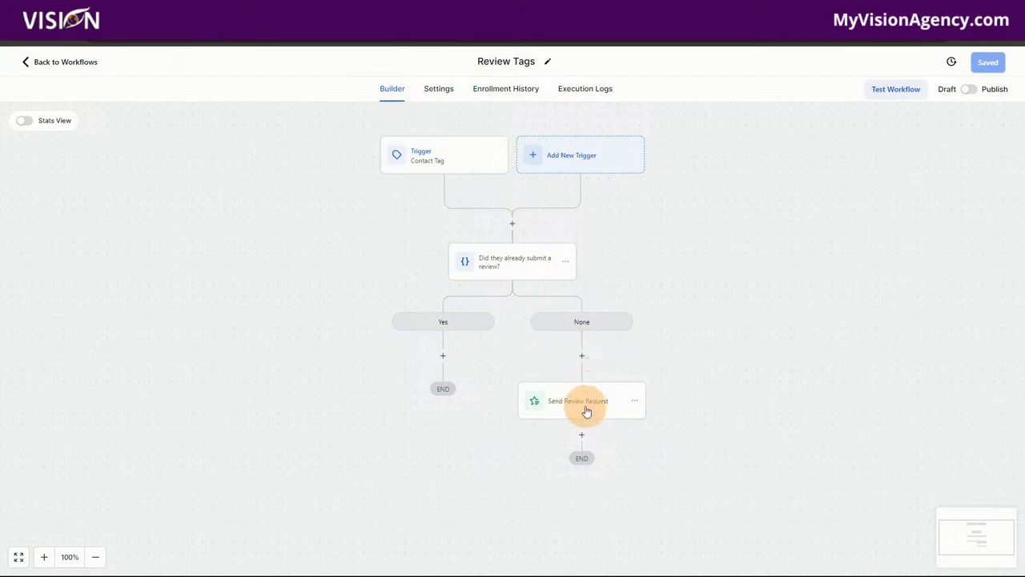
click(80, 62)
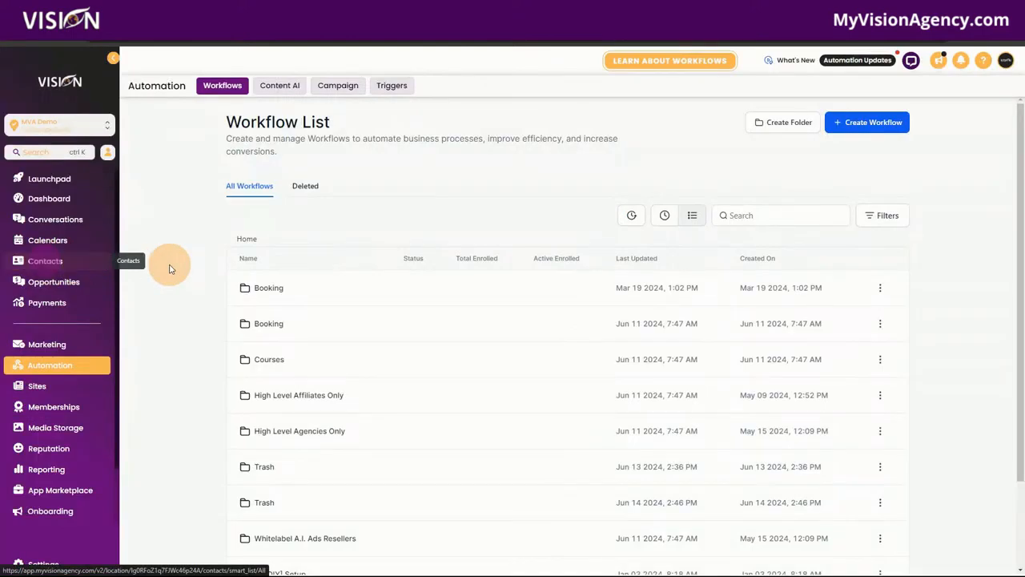
Open the Test contact's full record from Conversations and scroll to its Tags
click(64, 219)
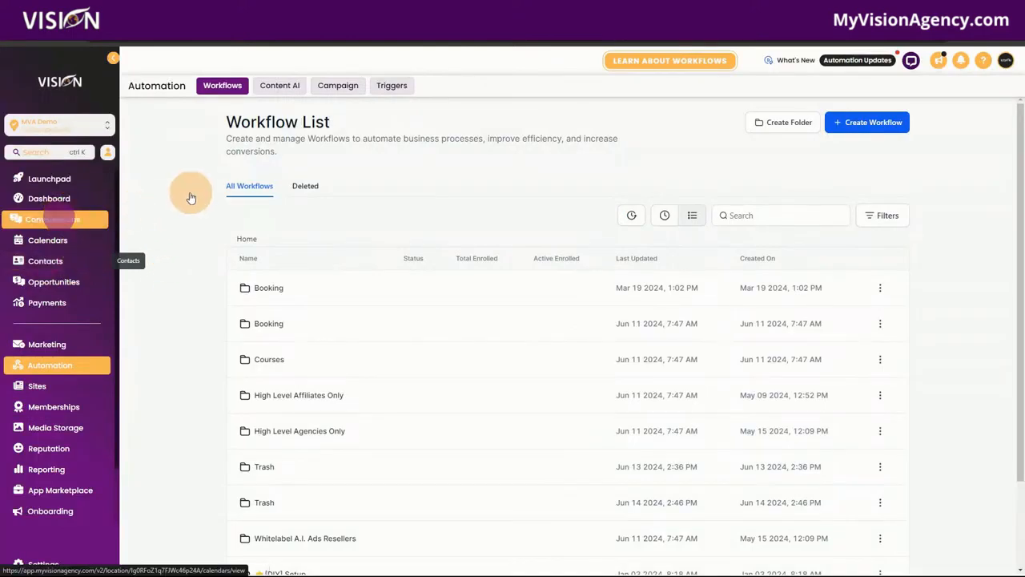
click(68, 225)
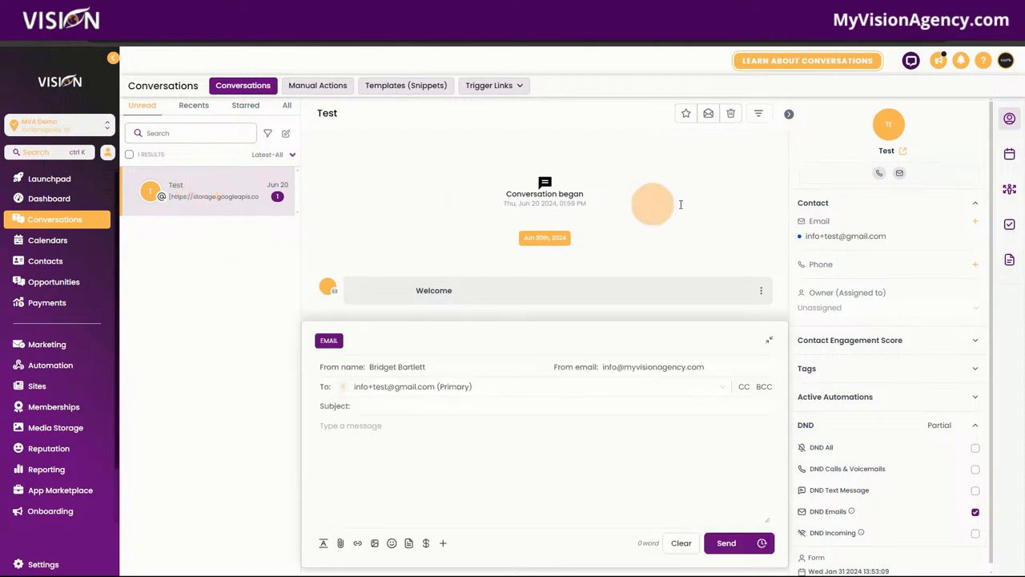
click(889, 129)
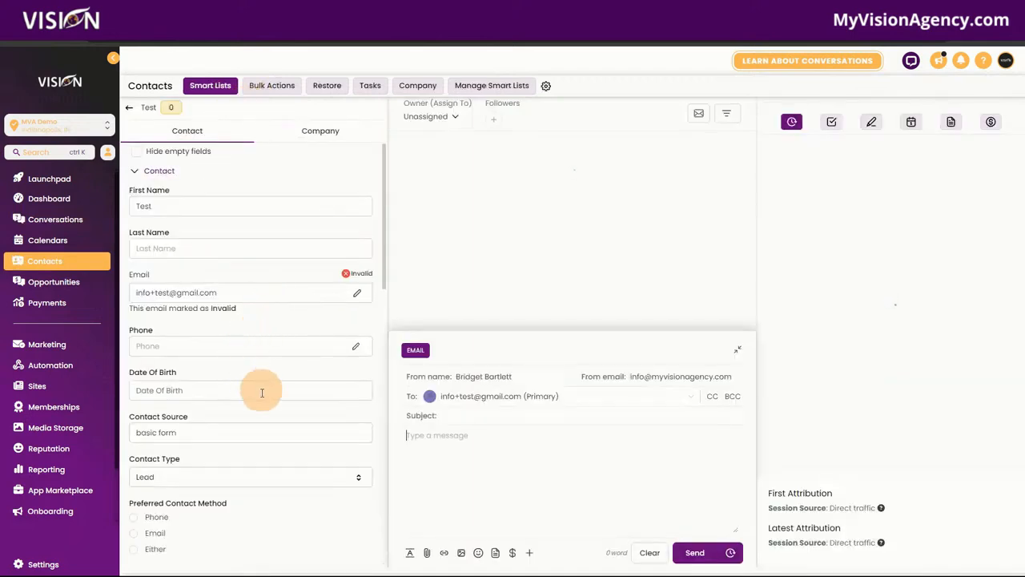
scroll(309, 446, down, 2)
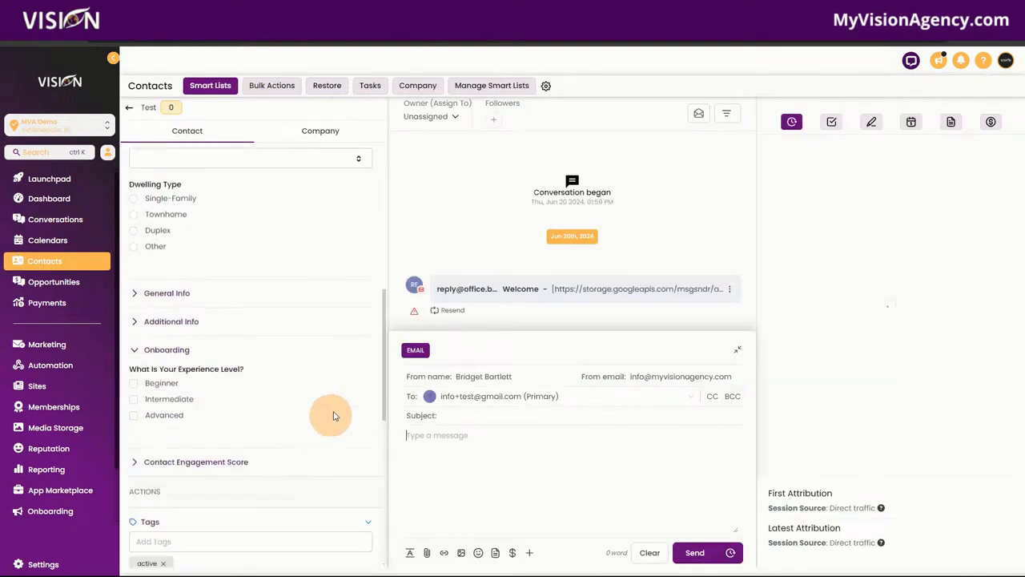
scroll(321, 365, down, 6)
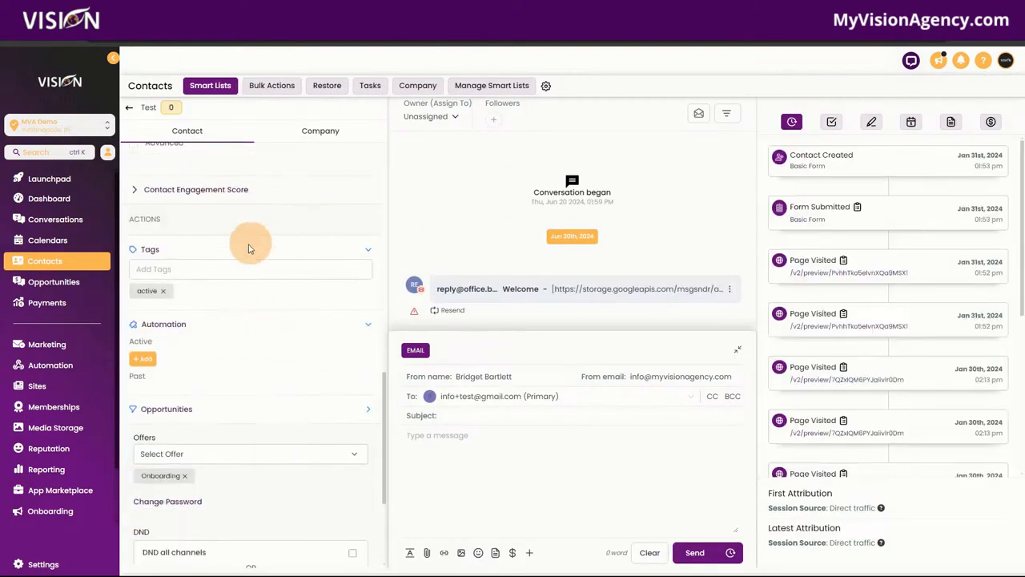
Add the 'review received' tag to the test contact
click(223, 268)
text(rev)
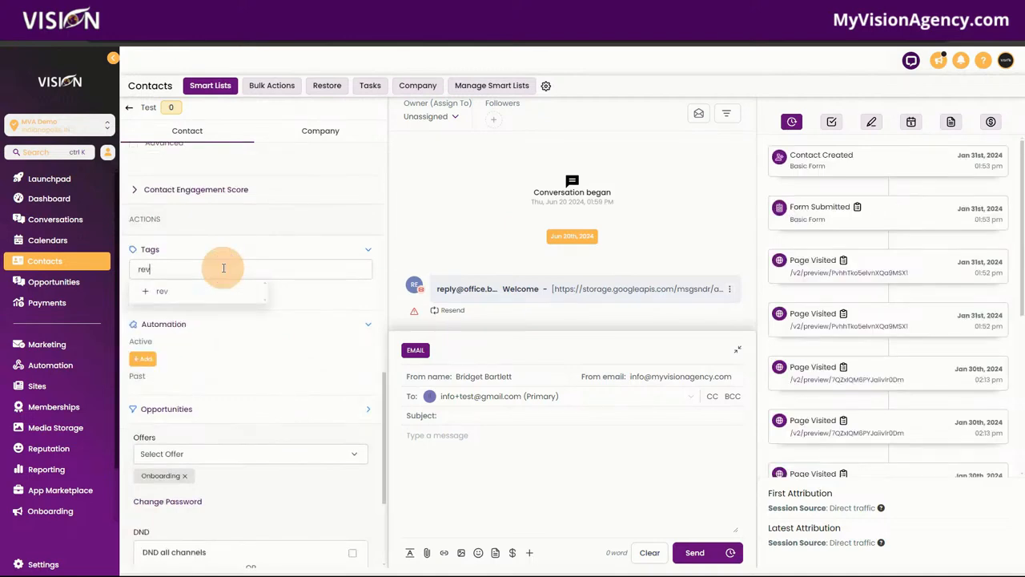
click(208, 292)
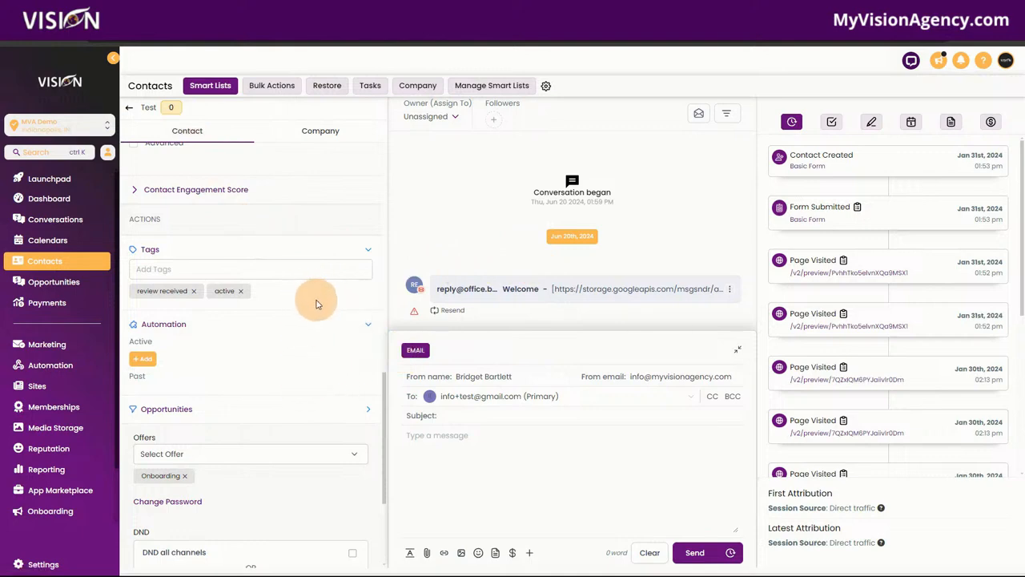
scroll(313, 303, up, 5)
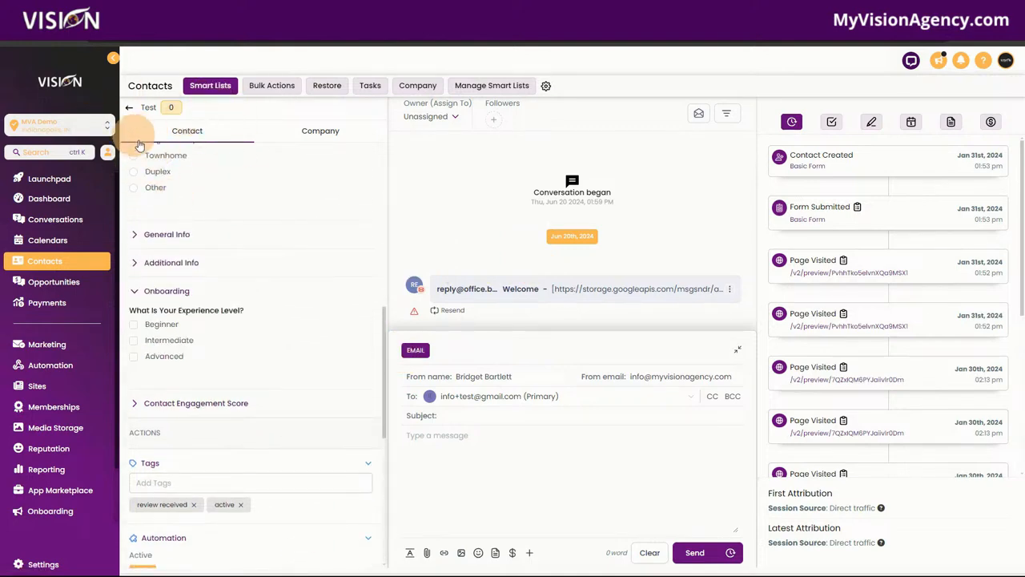
scroll(315, 474, down, 2)
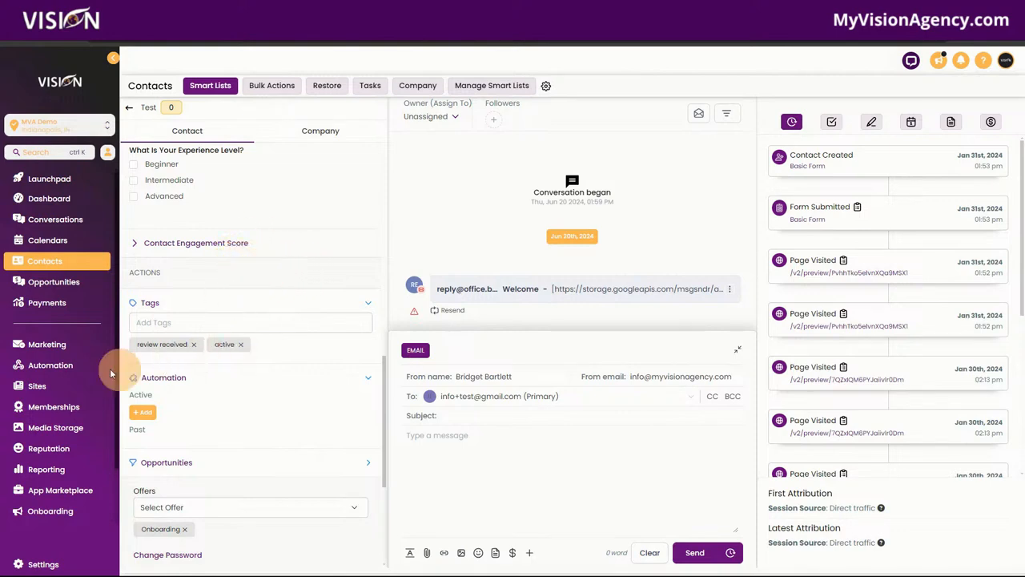
Go to the Automation section's Workflows tab
click(65, 370)
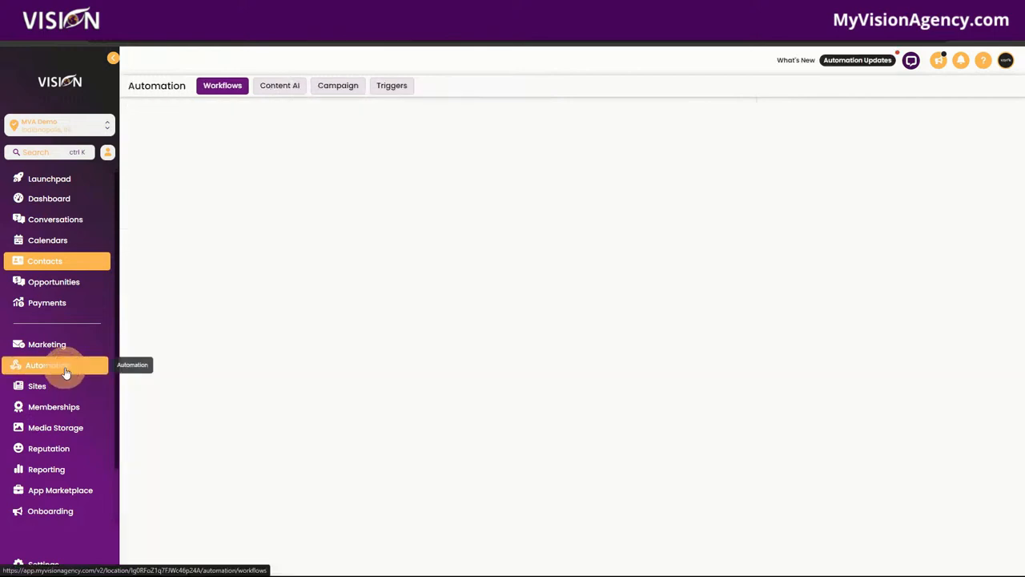